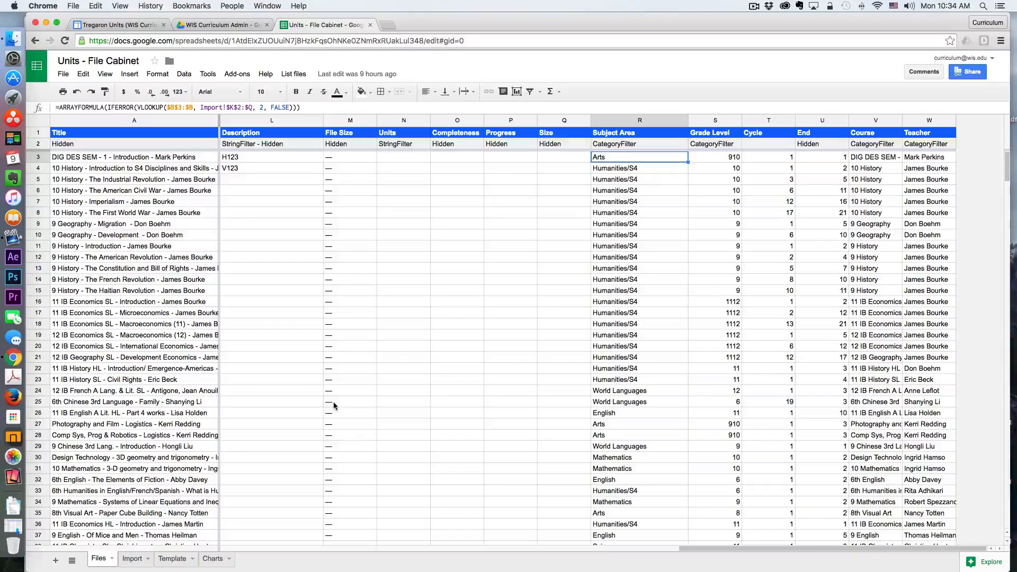
Inspect the lookup formulas in row 3 of the Files sheet, from the Subject Area column through the Teacher column.
click(714, 162)
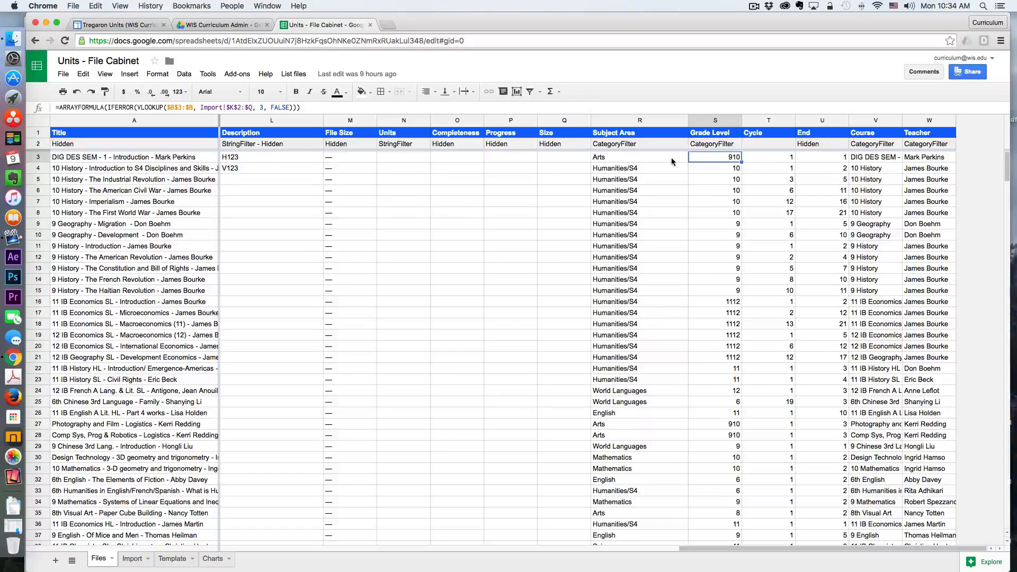
click(766, 157)
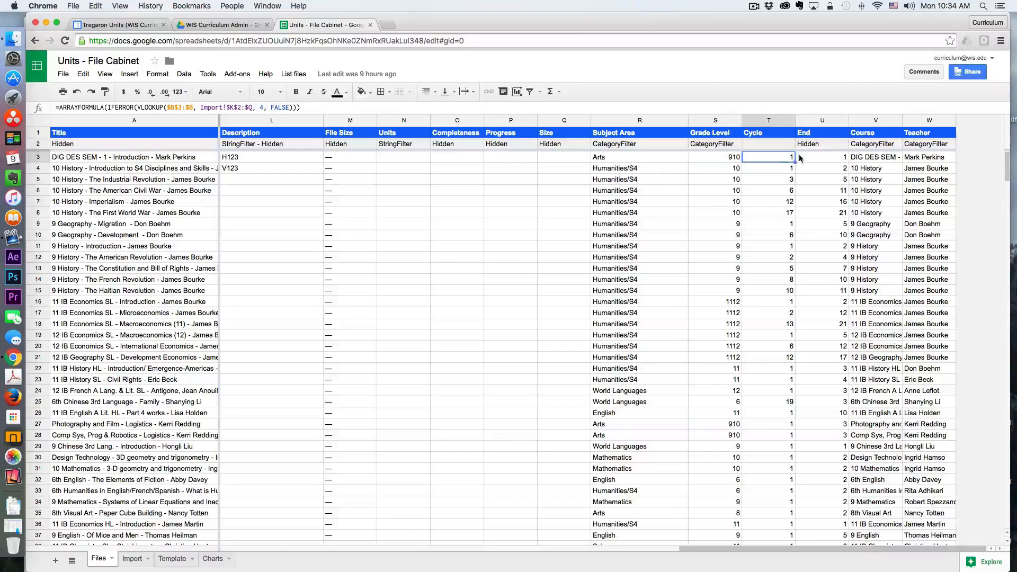
click(824, 158)
click(872, 158)
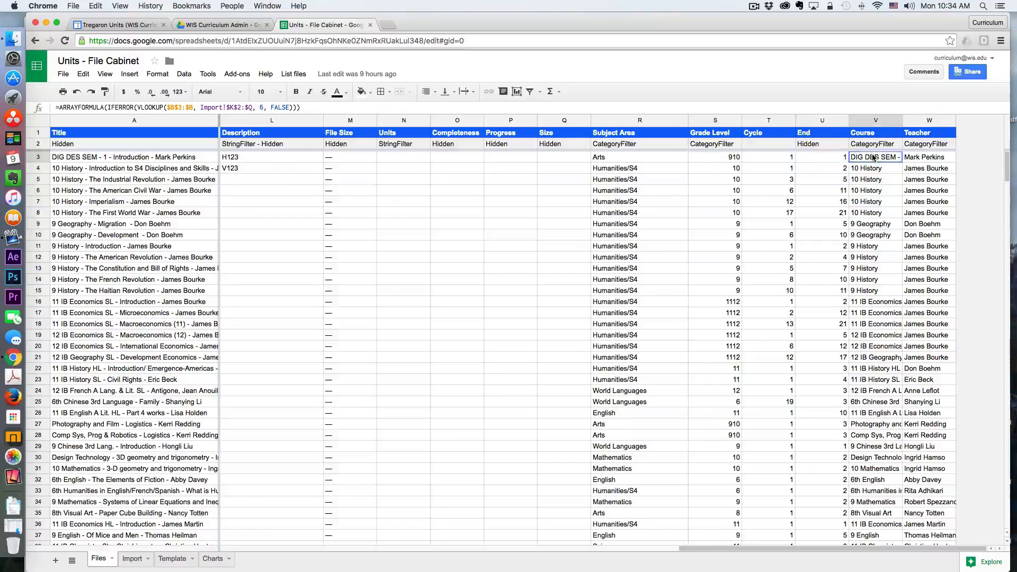
click(919, 158)
click(883, 159)
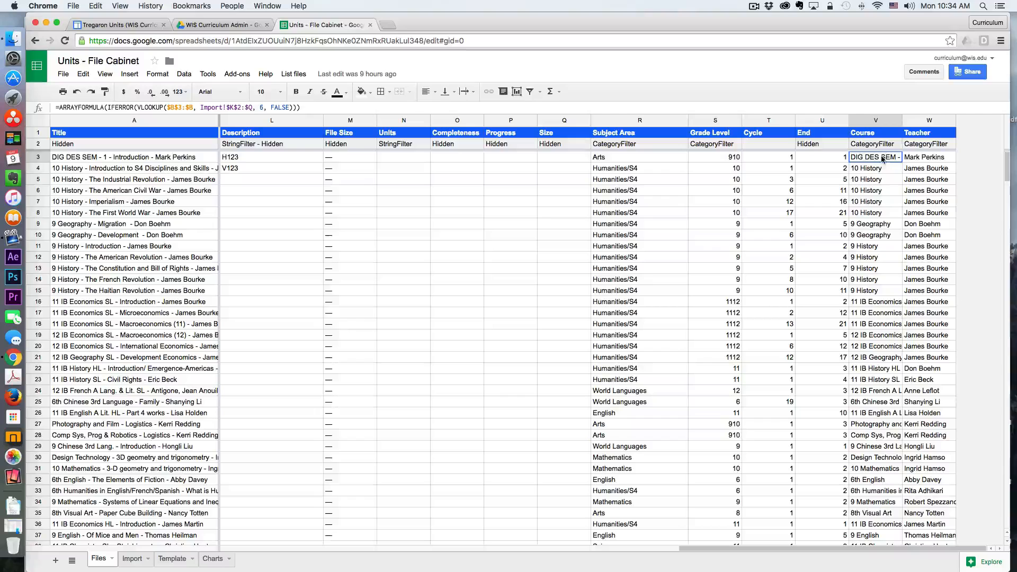
click(836, 160)
click(782, 160)
click(730, 160)
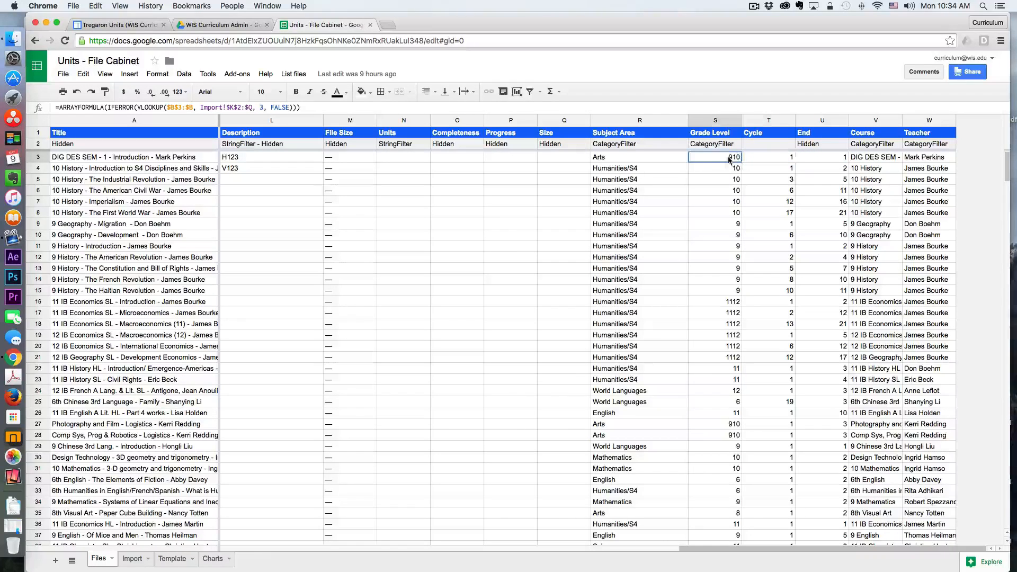
click(668, 158)
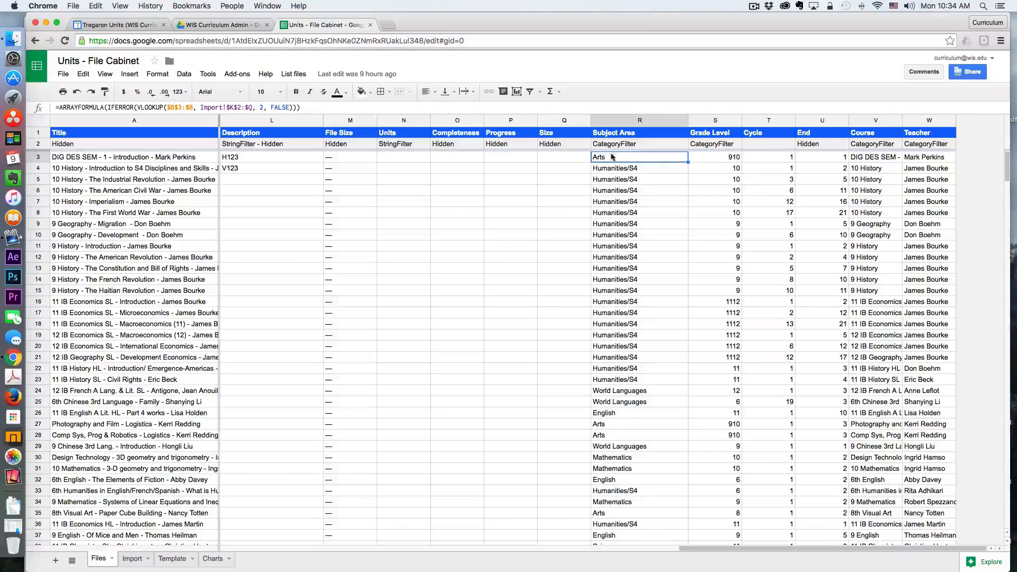
Compare the table and filters on the published Tregaron Units page with the columns of the Units - File Cabinet spreadsheet.
click(121, 26)
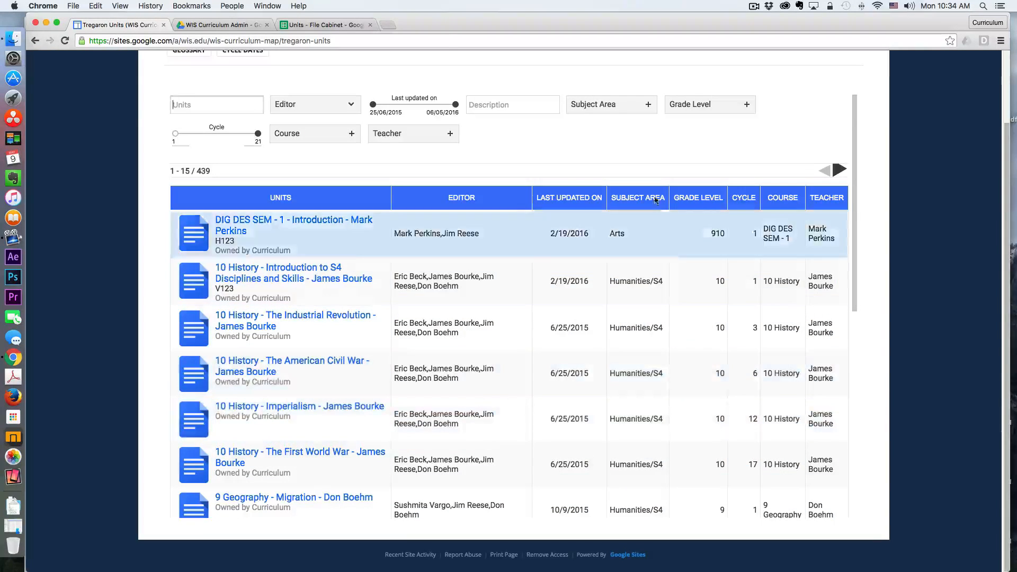
click(328, 25)
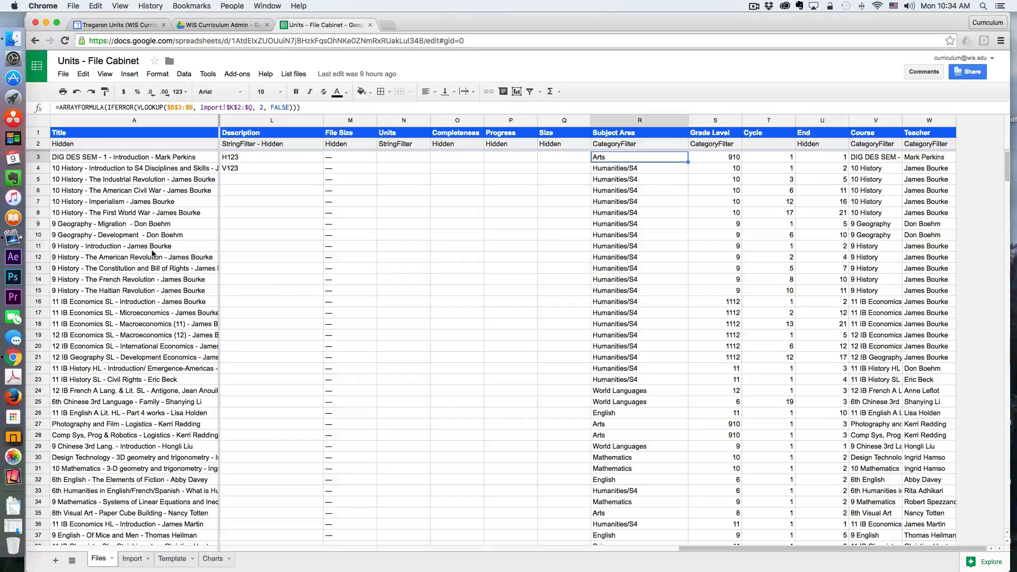
click(139, 24)
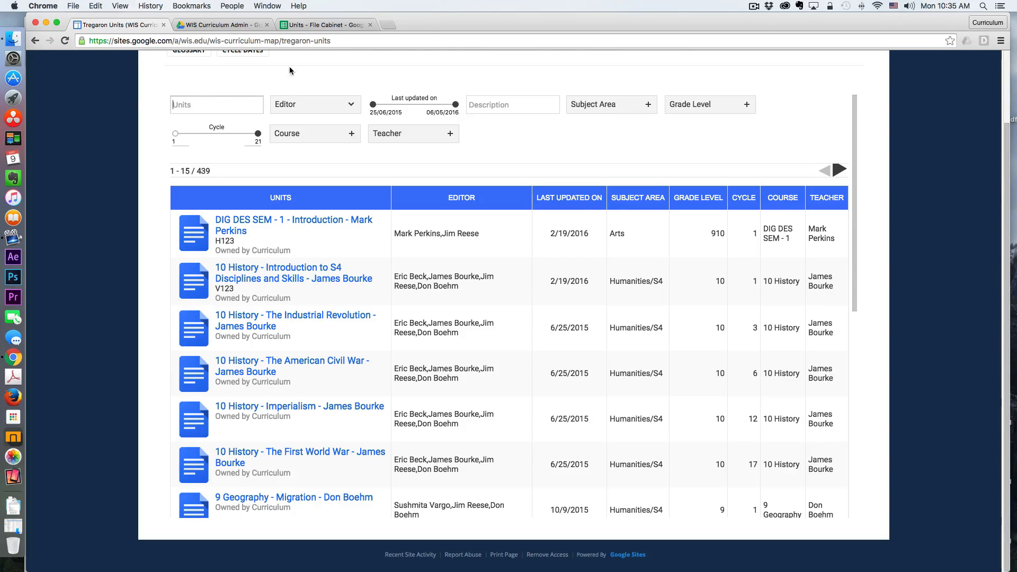
click(308, 24)
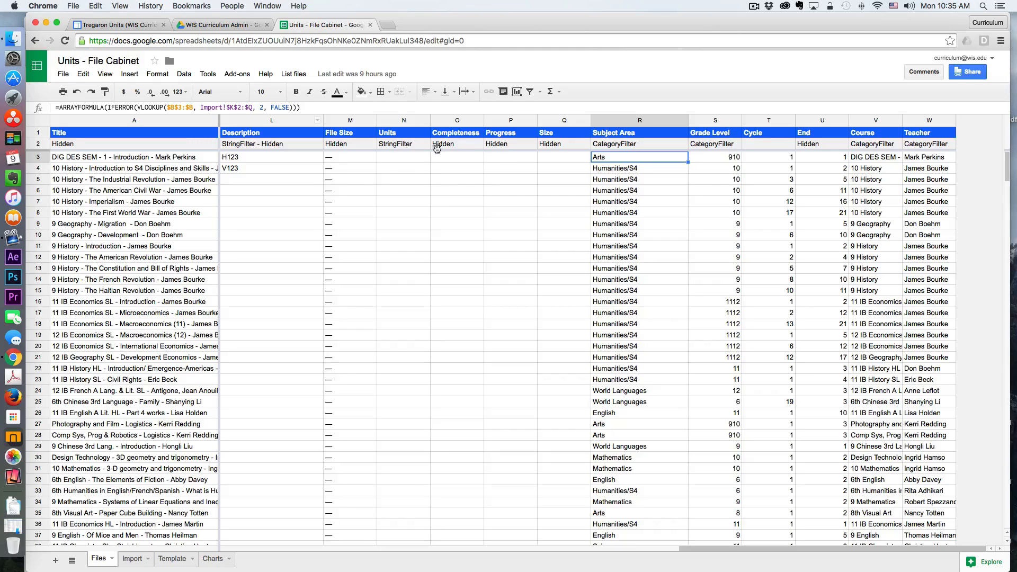
Select the Units column in the Files sheet and examine it alongside the other columns down the unit rows.
click(405, 120)
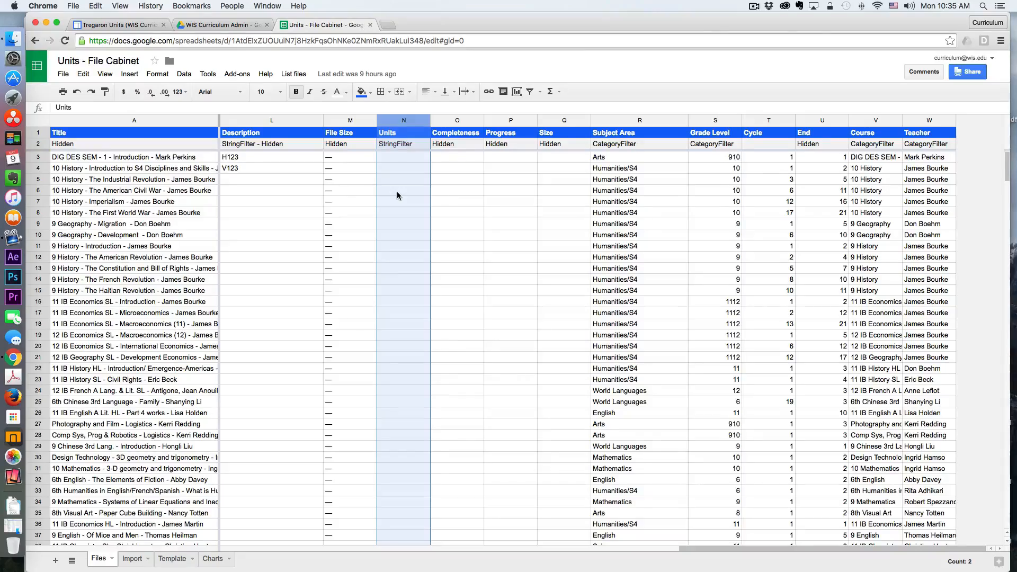
scroll(396, 192, down, 8)
scroll(398, 194, left, 10)
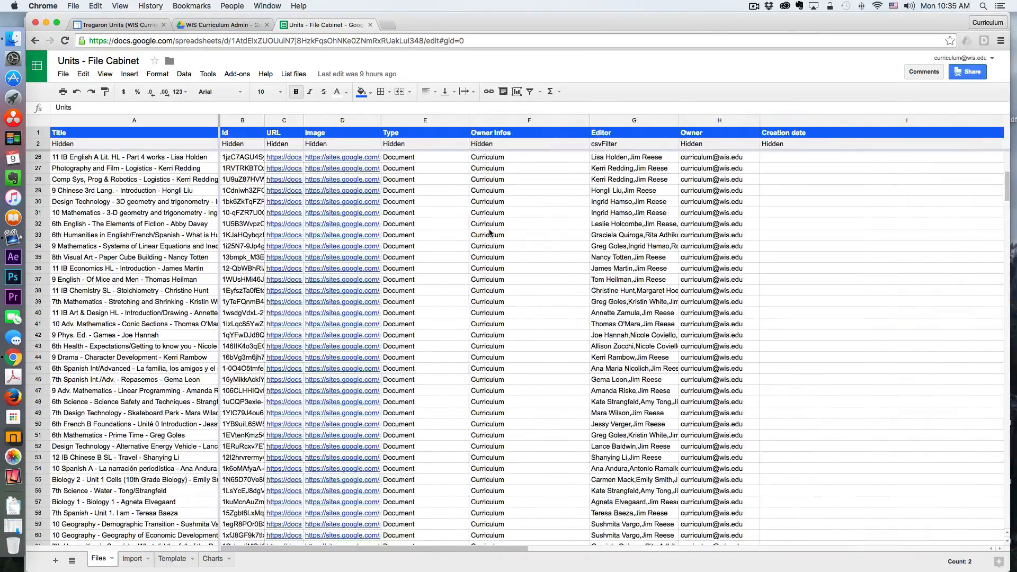
scroll(489, 232, right, 10)
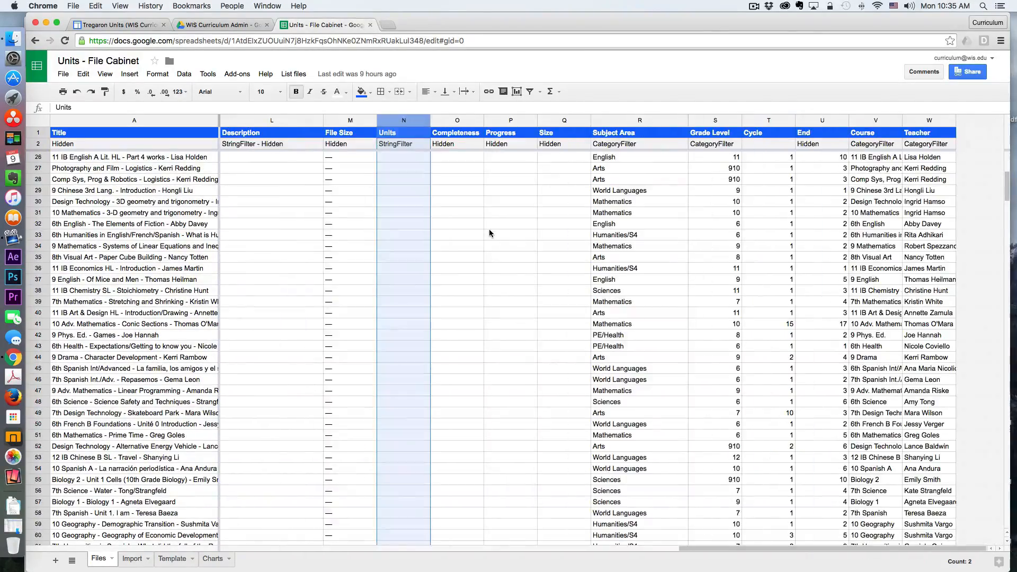
scroll(419, 288, down, 7)
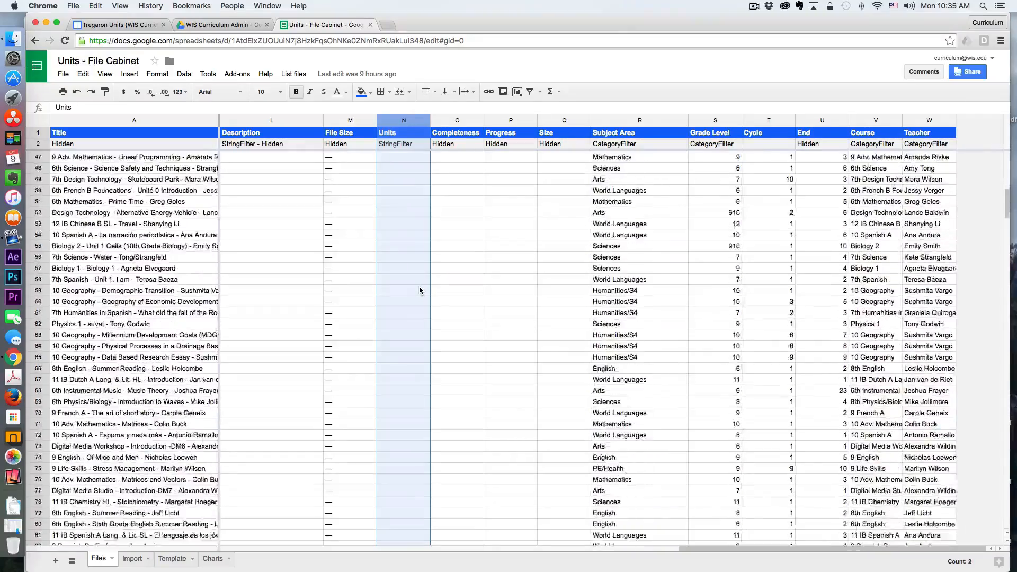
scroll(419, 289, down, 9)
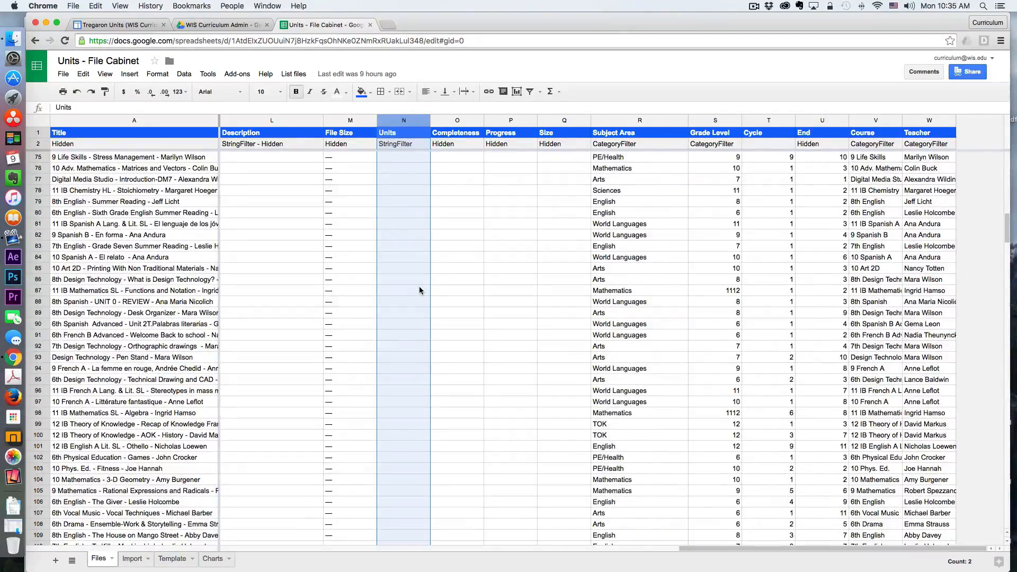
scroll(418, 286, up, 20)
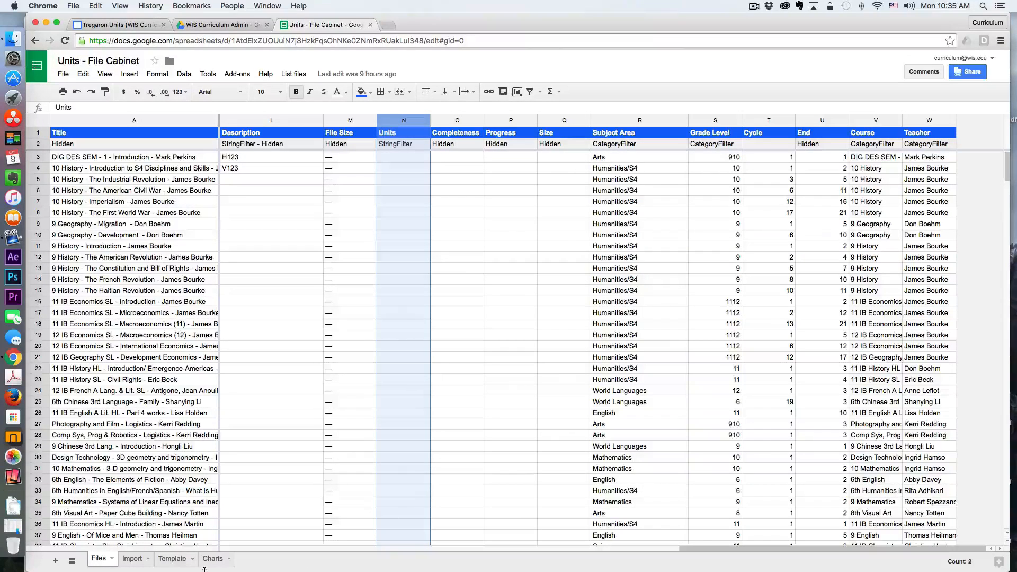
Review the Units markup in the Template sheet and the image, owner and editor columns in the Files sheet.
click(174, 559)
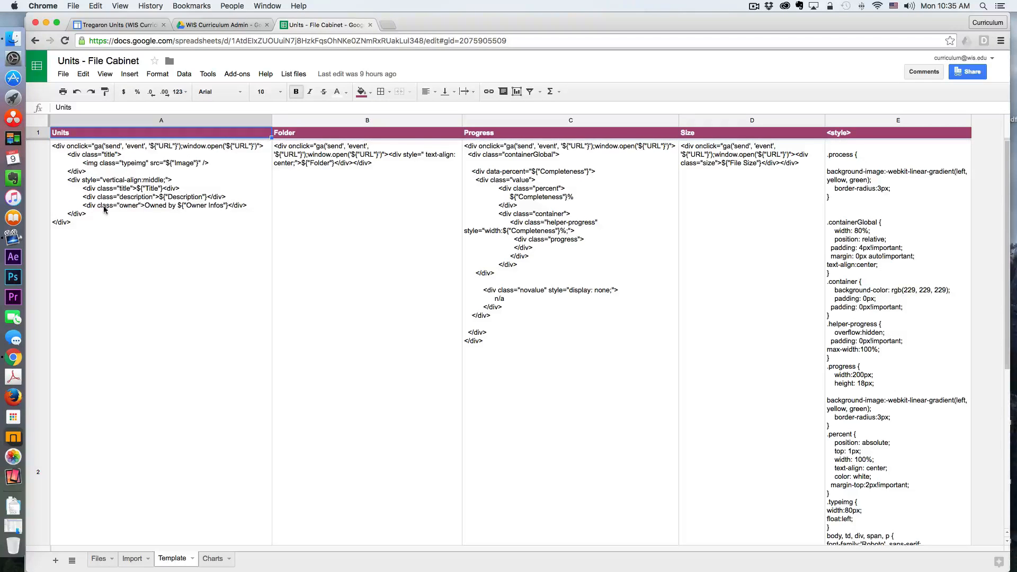
click(99, 559)
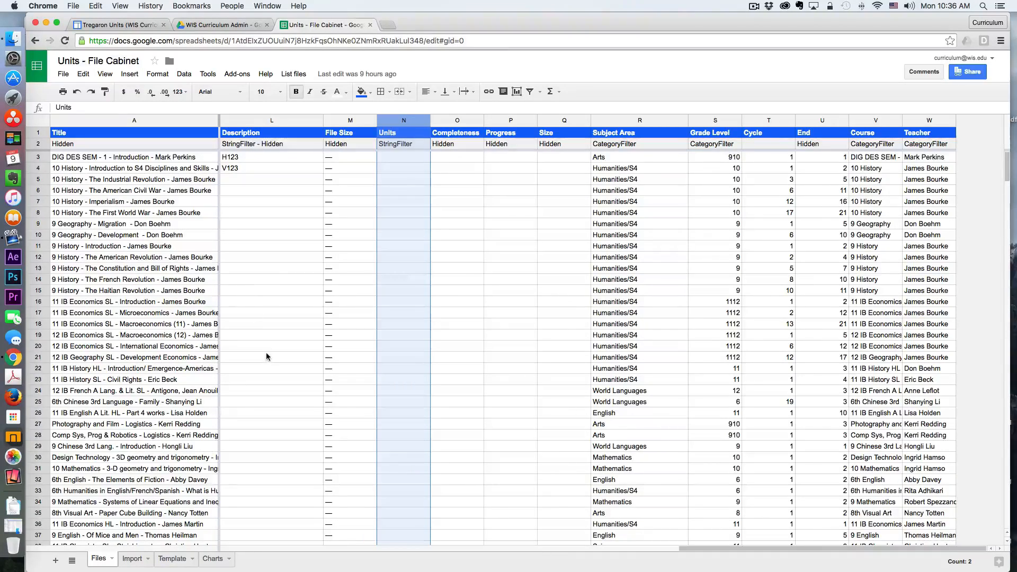
scroll(414, 328, left, 5)
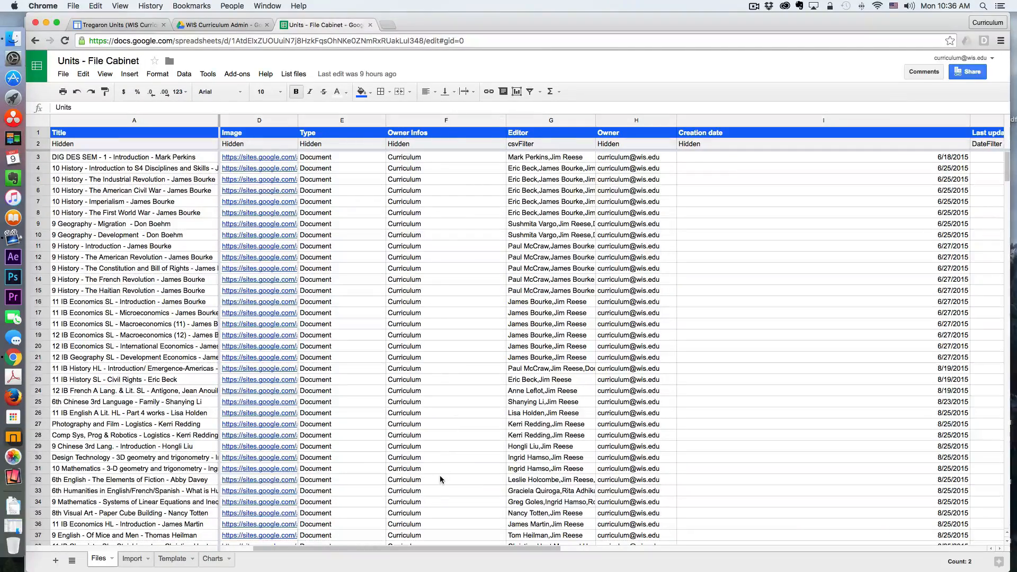
scroll(440, 477, down, 10)
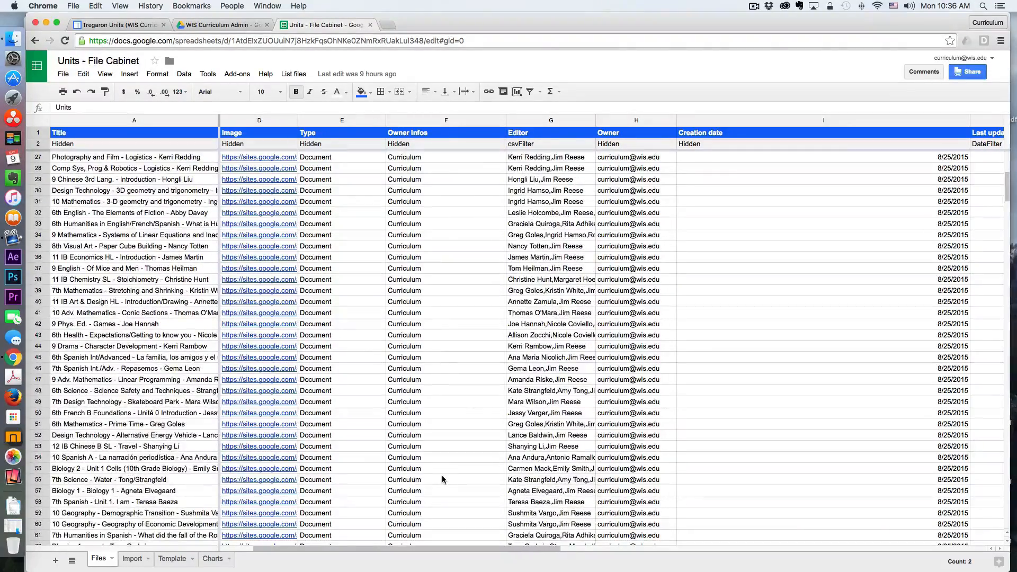
scroll(444, 477, up, 10)
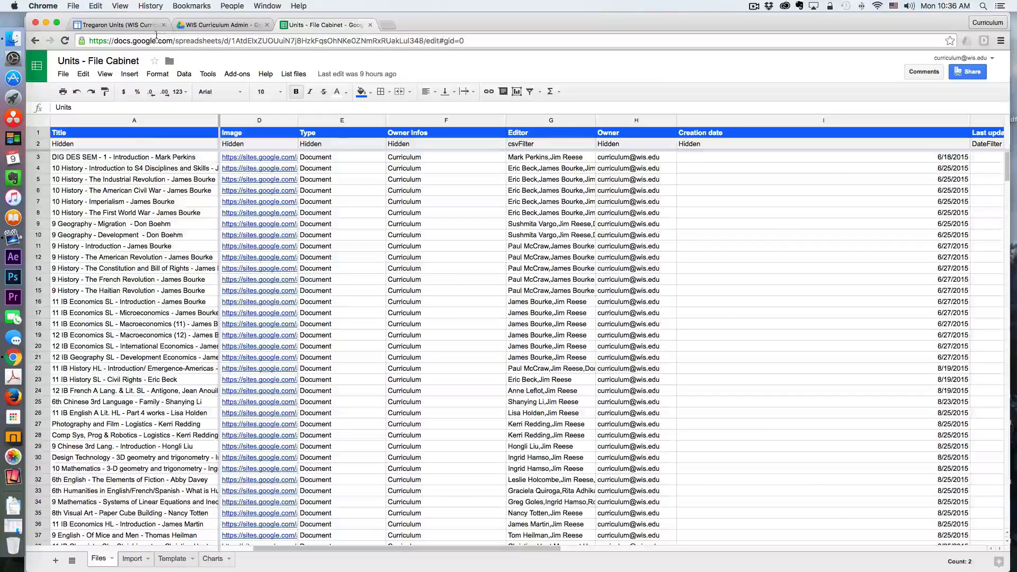
Browse the names offered by the Editor filter on the published Tregaron Units page without choosing one.
click(114, 26)
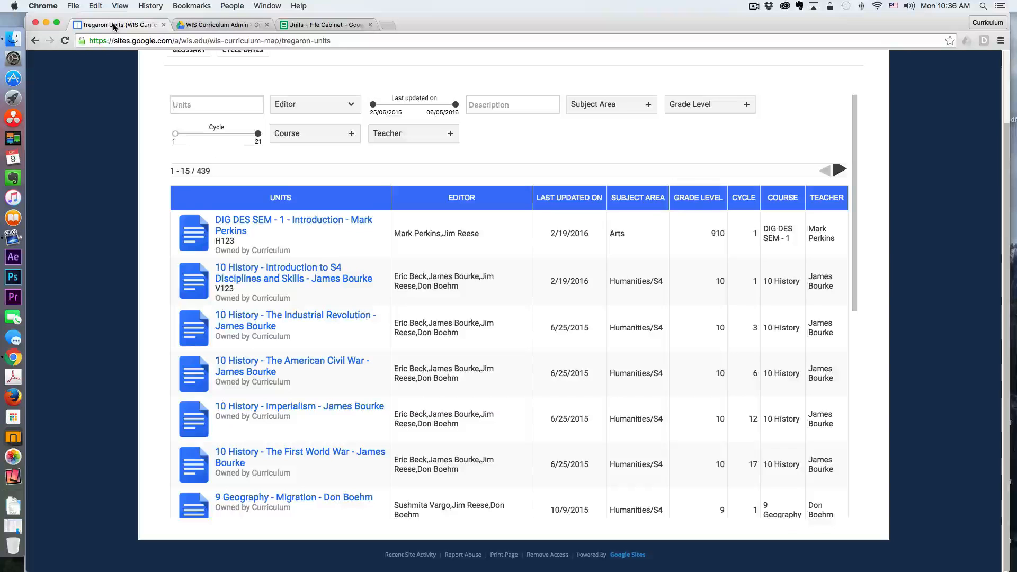
click(353, 105)
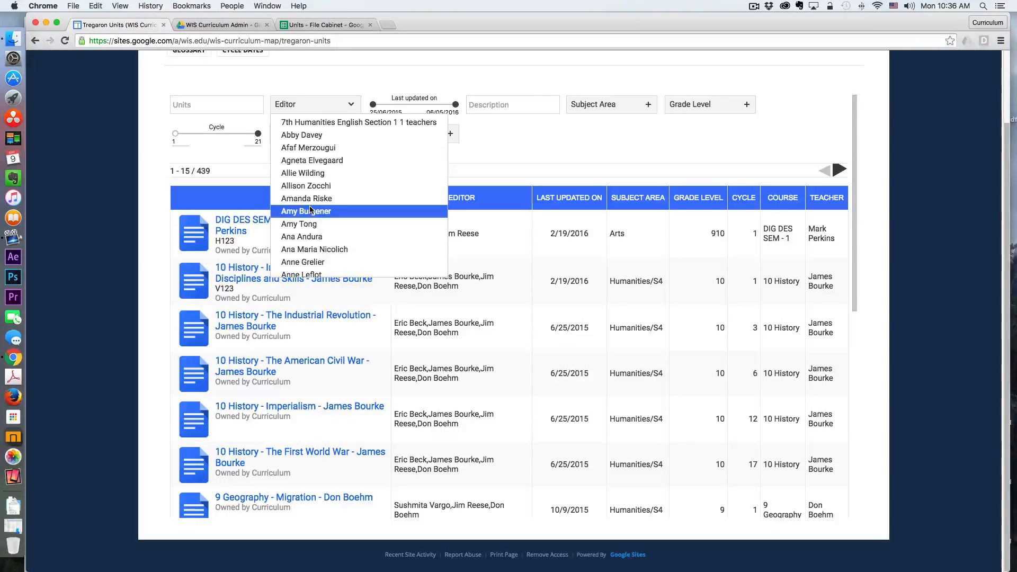
click(498, 151)
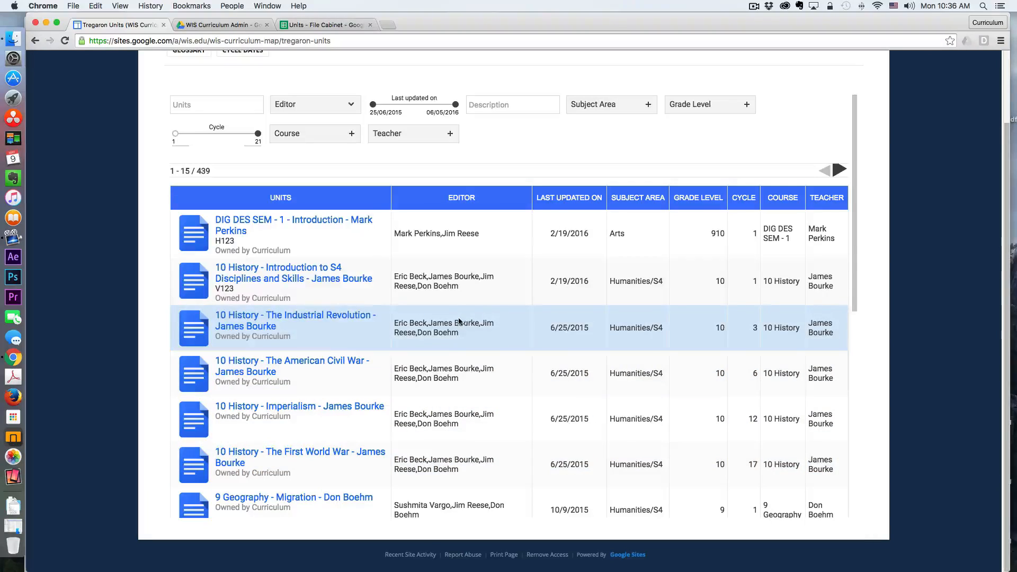
click(352, 107)
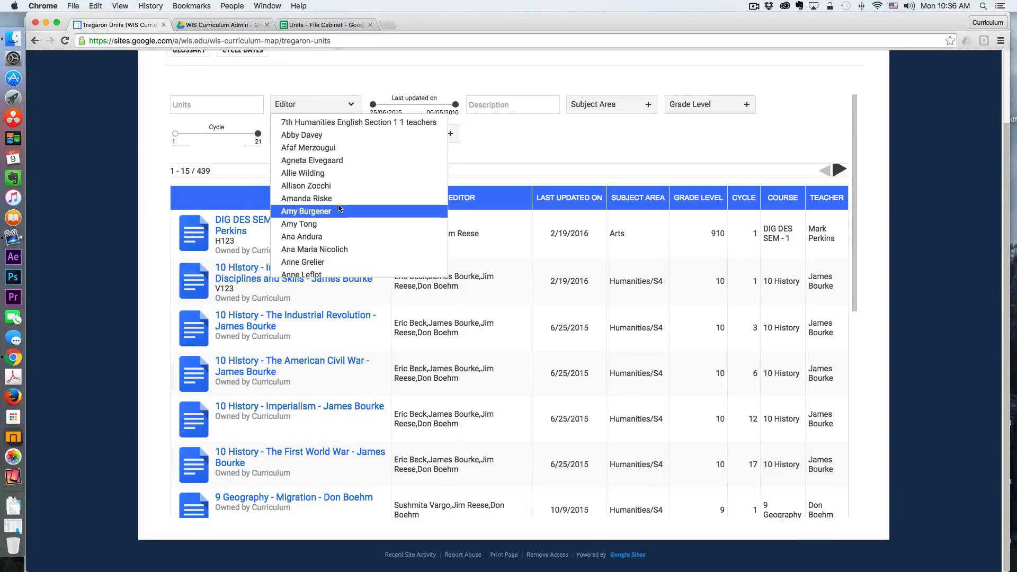
scroll(338, 207, down, 5)
scroll(338, 205, down, 8)
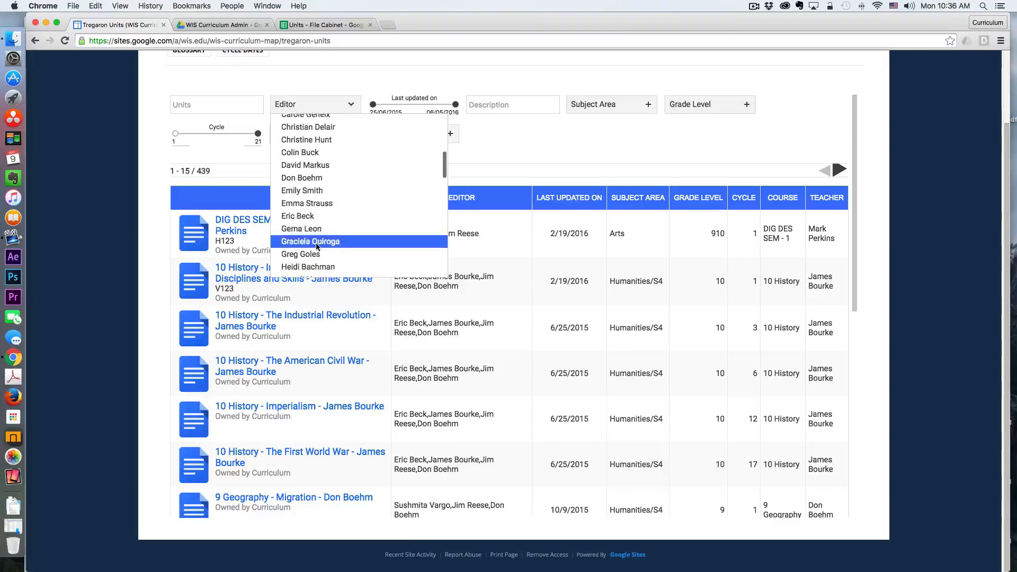
scroll(318, 246, down, 7)
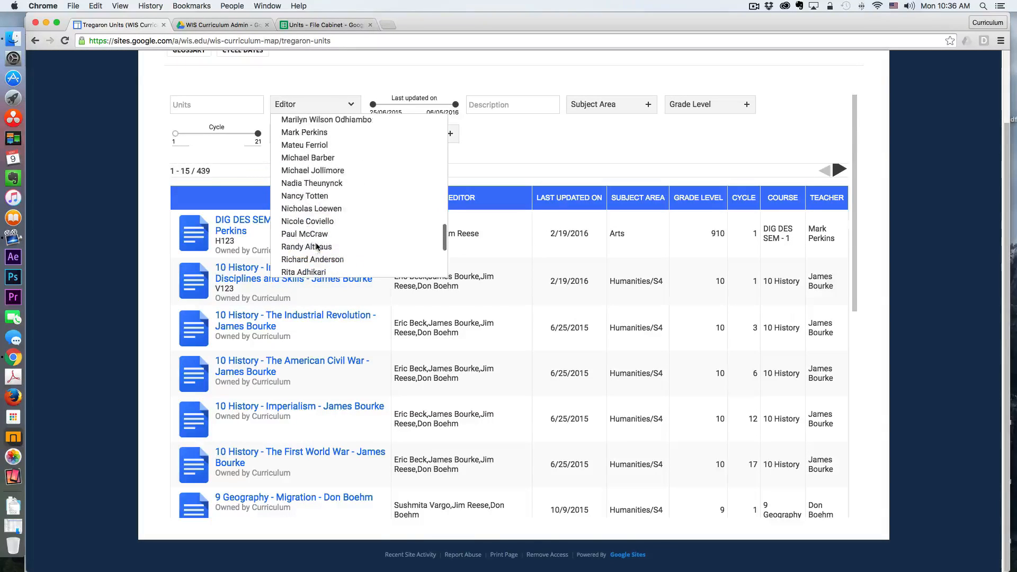
scroll(318, 246, up, 20)
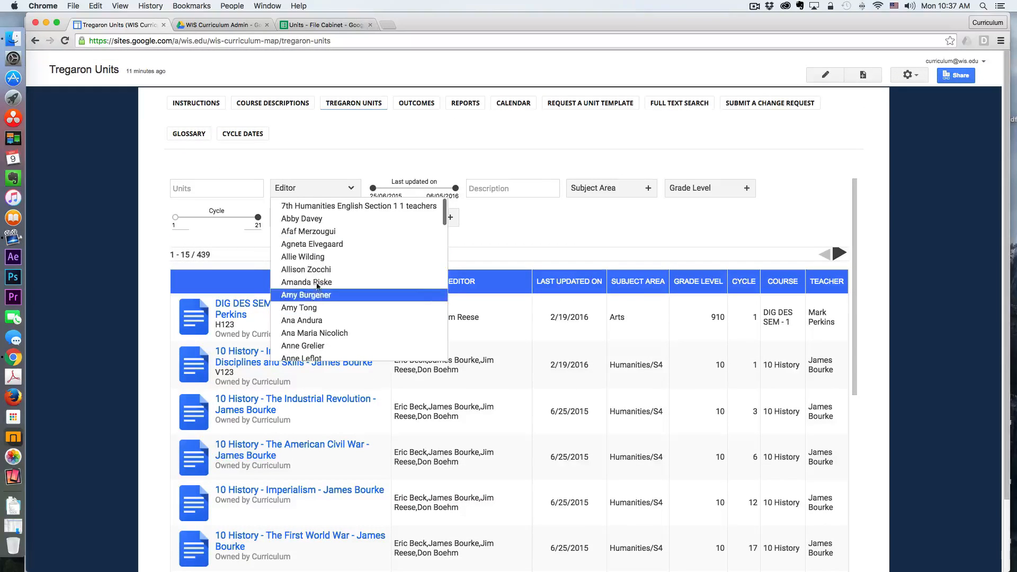
click(550, 230)
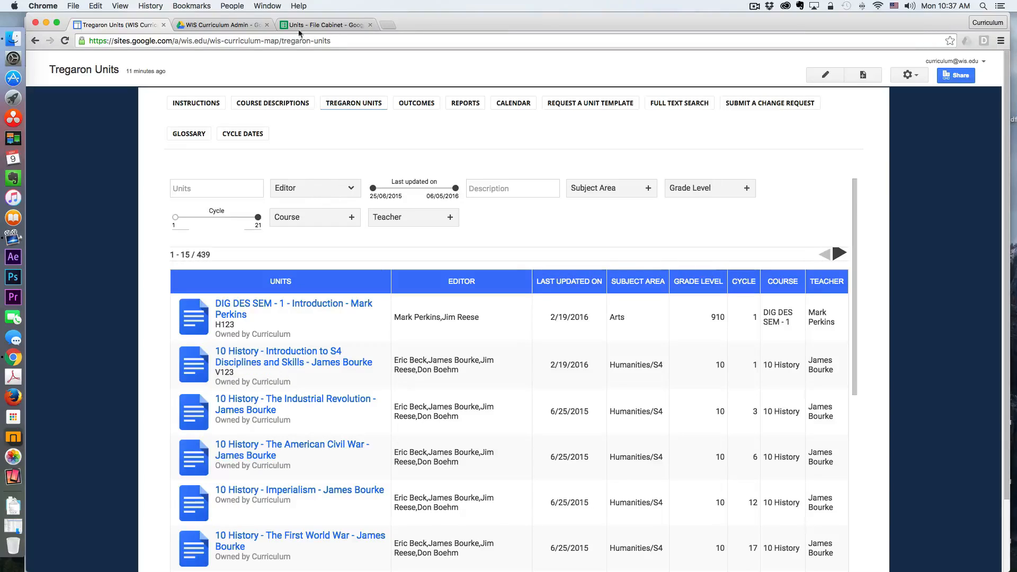
Check the Editor column's filter type in the spreadsheet against the Subject Area and Grade Level filters on the Tregaron Units page.
click(315, 25)
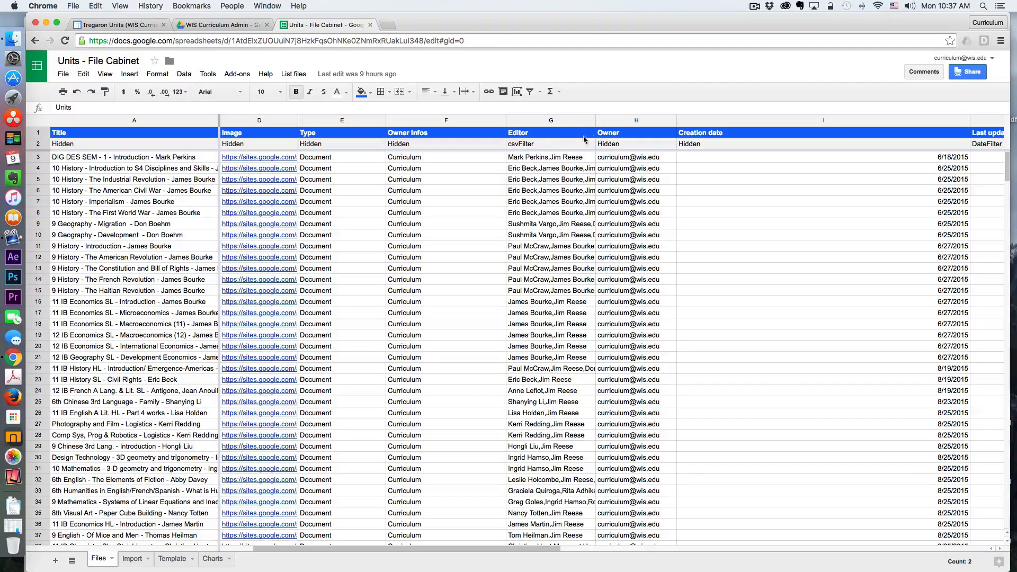
click(120, 25)
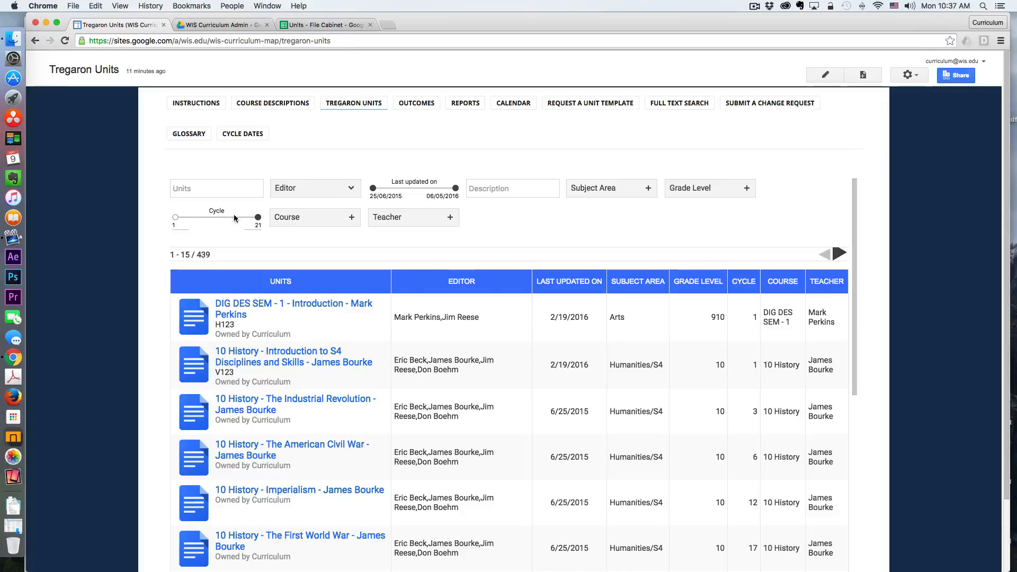
click(650, 189)
click(696, 219)
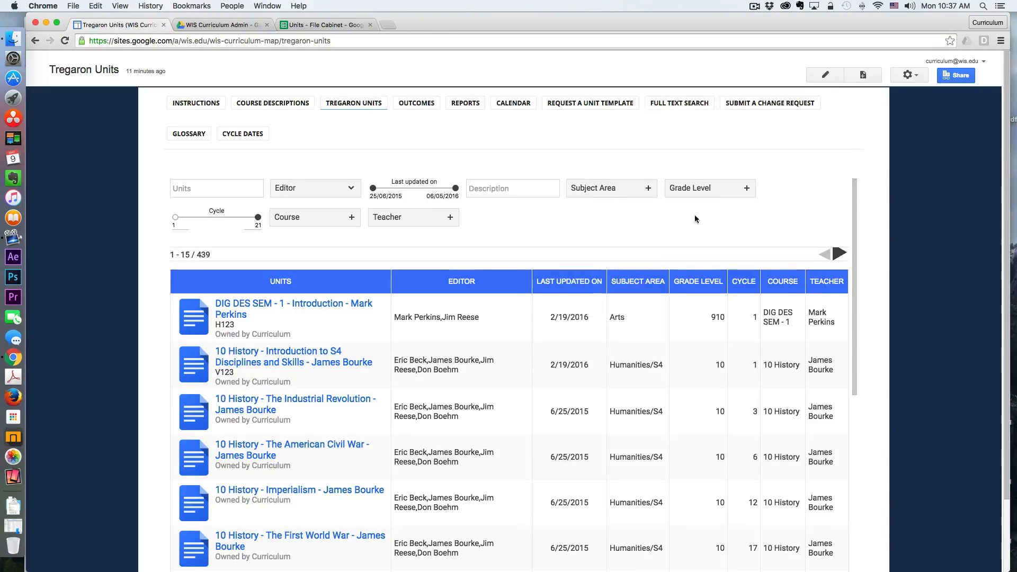
click(748, 190)
click(748, 190)
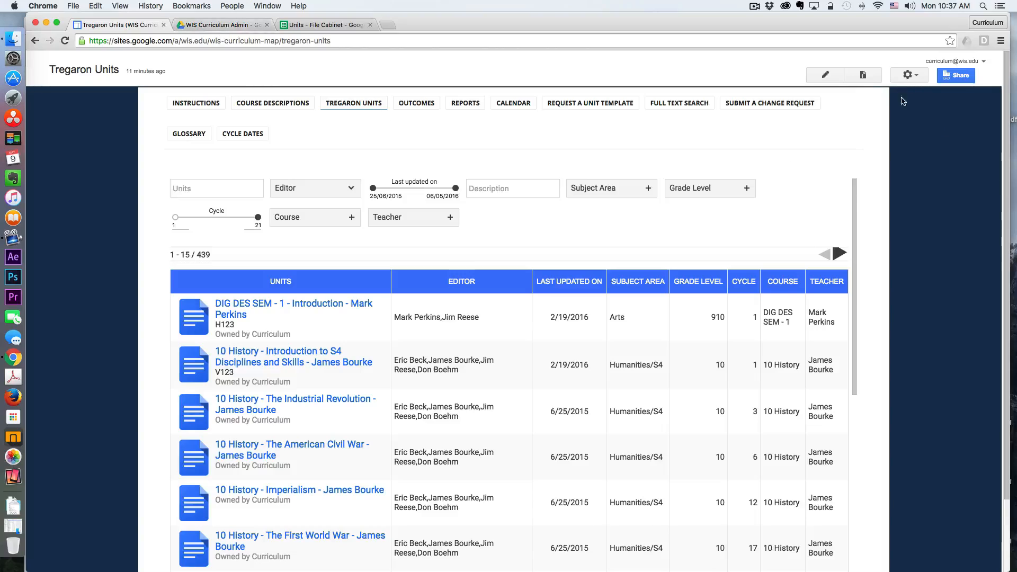
Put the Tregaron Units page into edit mode and open the Awesome Table gadget's settings.
click(829, 75)
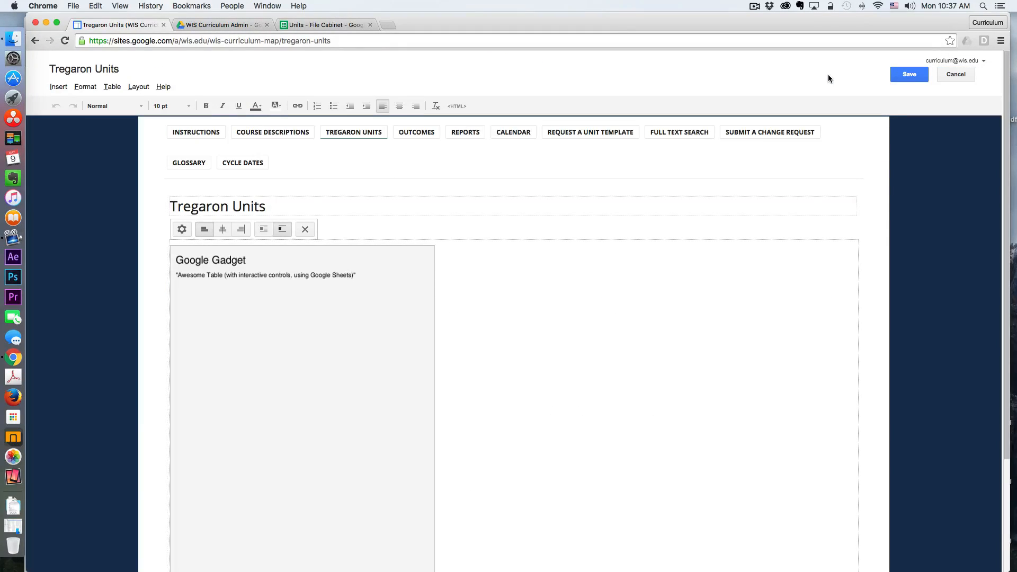
click(182, 229)
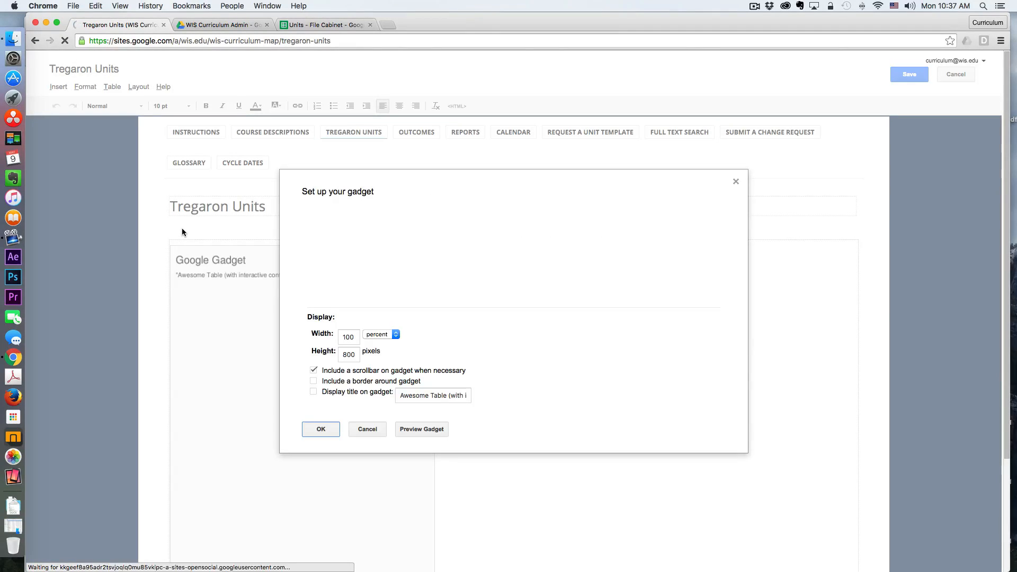
Compare the gadget's Google Sheet URL, sheet name and range with the Files sheet and its columns through W.
click(512, 269)
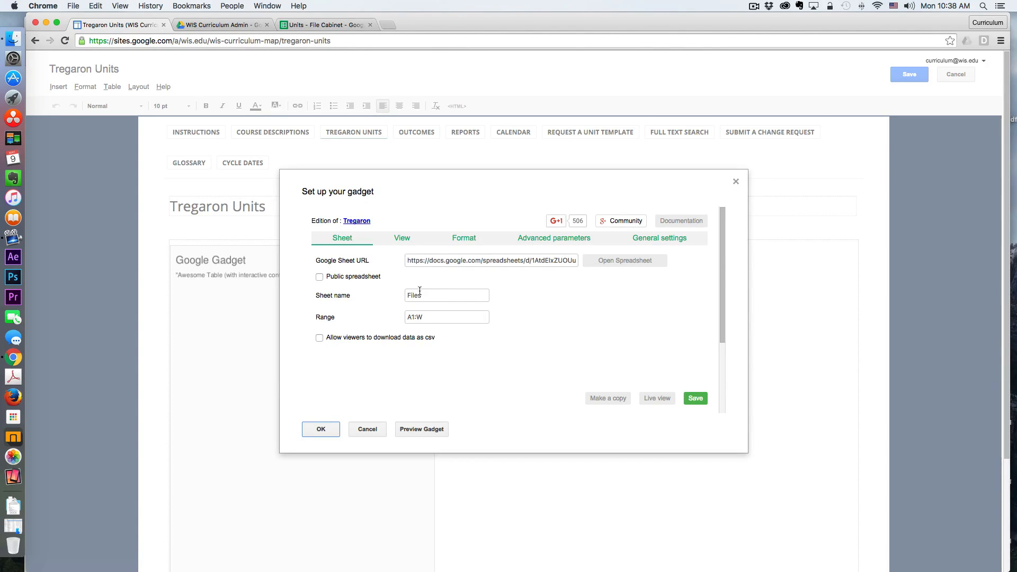
click(339, 23)
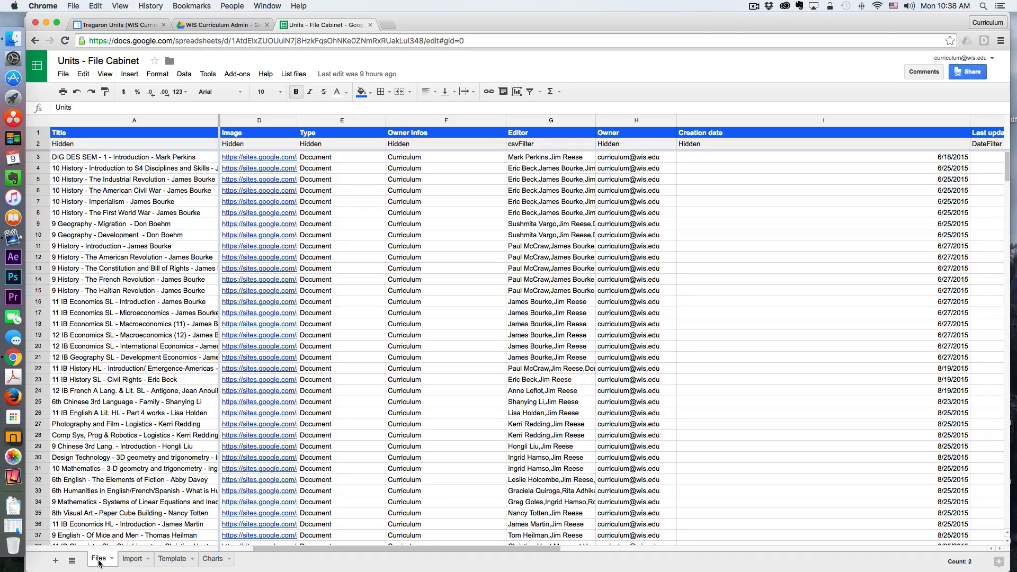
click(119, 25)
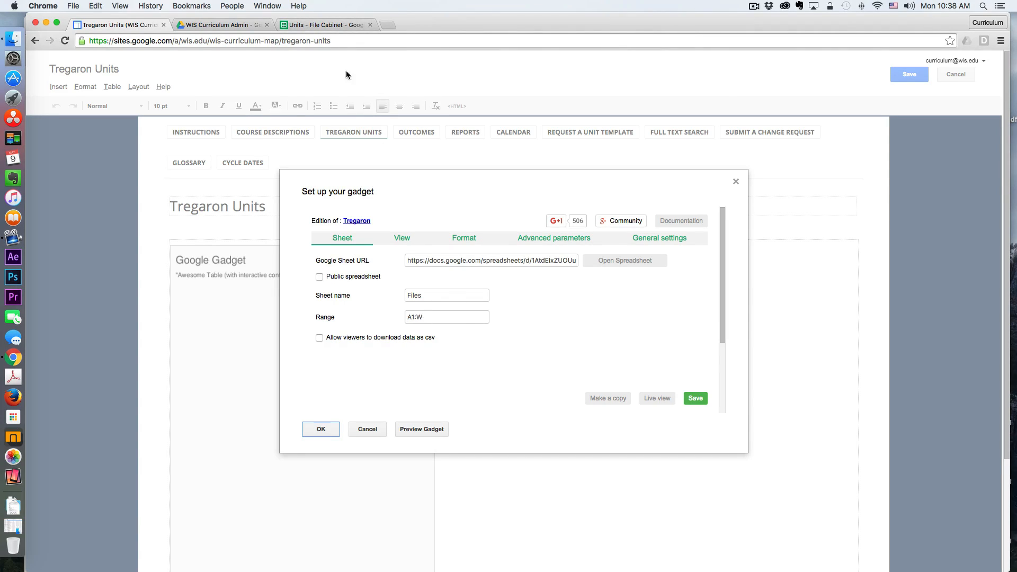
click(324, 24)
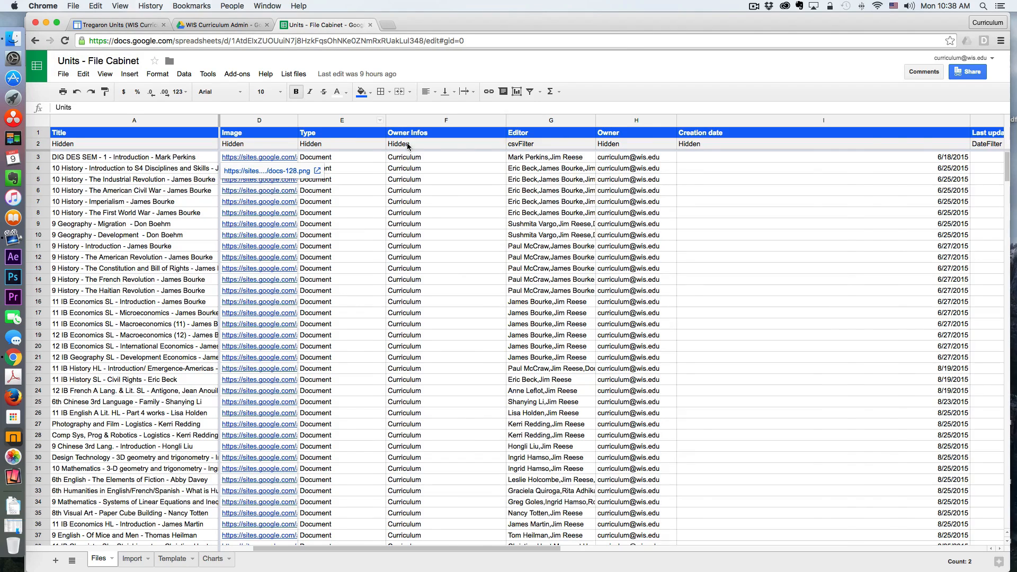
scroll(398, 143, right, 5)
scroll(530, 186, right, 5)
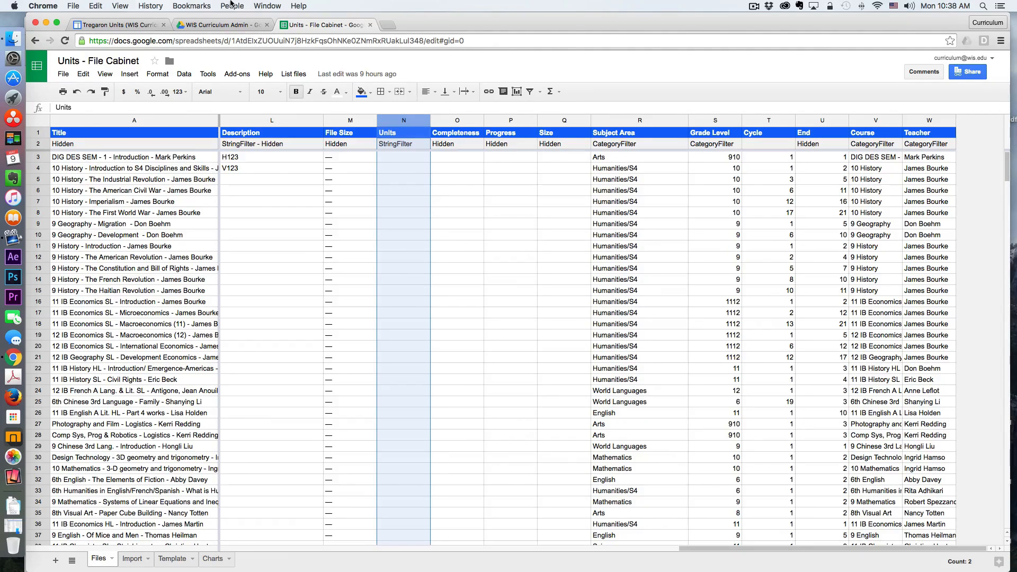
Review the gadget's display options, its view type and number of items, and its format settings including the custom CSS URL.
click(114, 25)
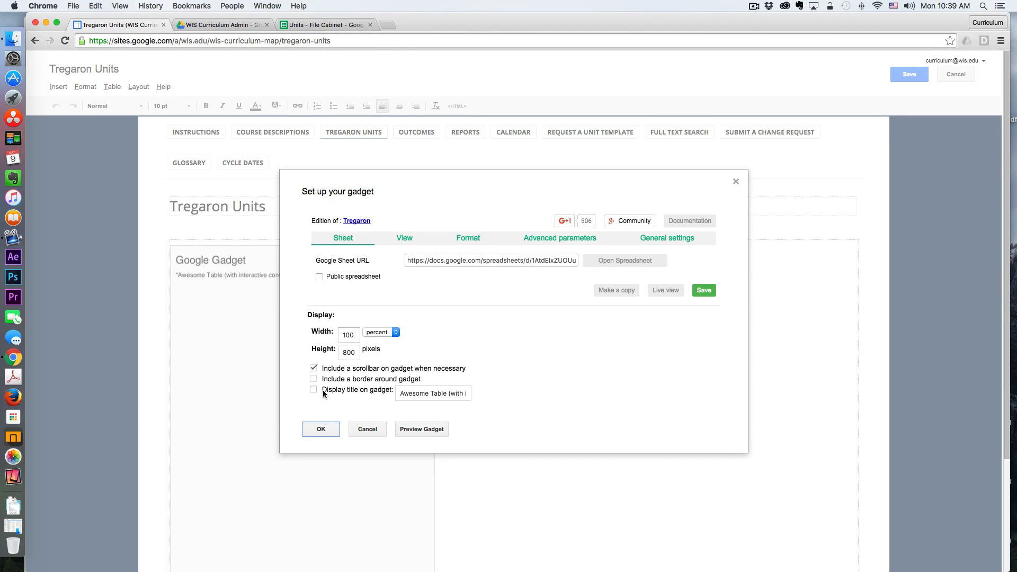
scroll(323, 390, down, 1)
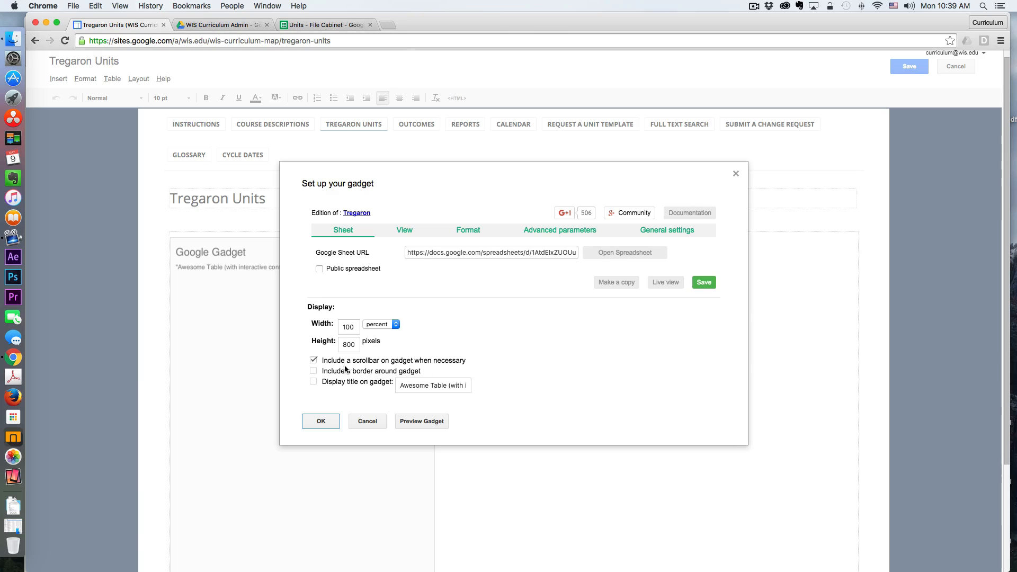
scroll(473, 280, down, 3)
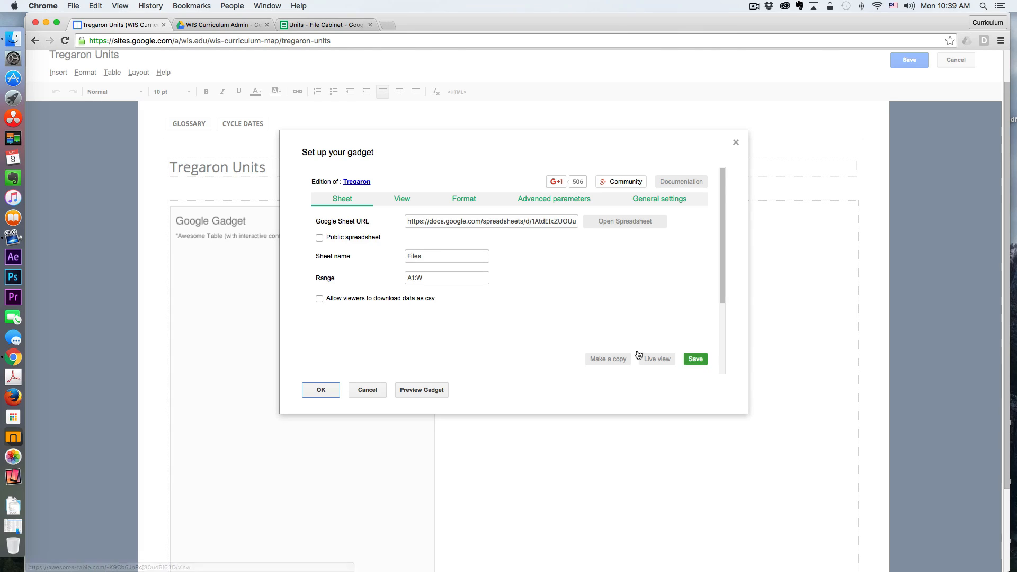
click(404, 200)
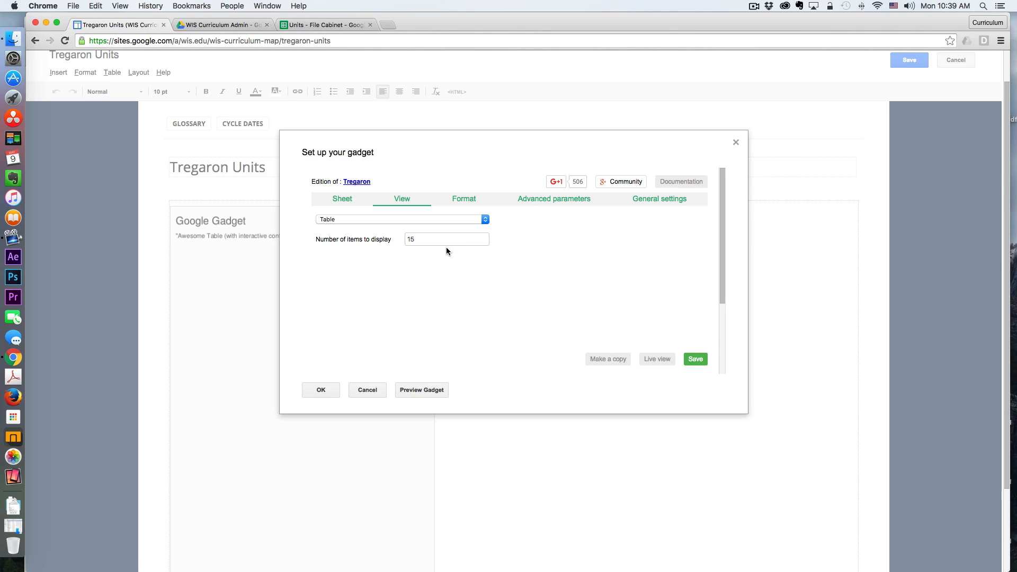
click(469, 200)
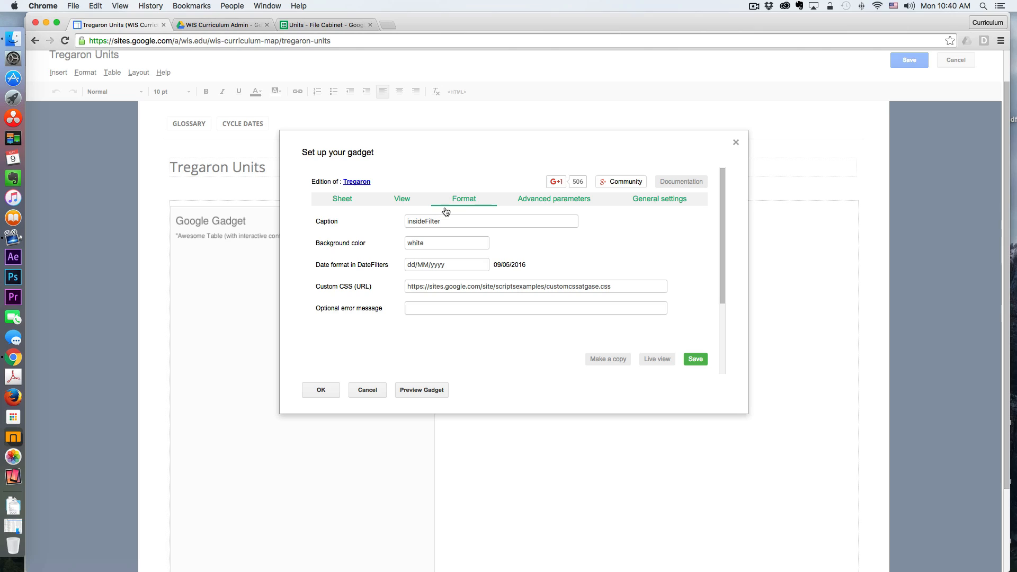
click(609, 286)
drag(608, 286, 403, 283)
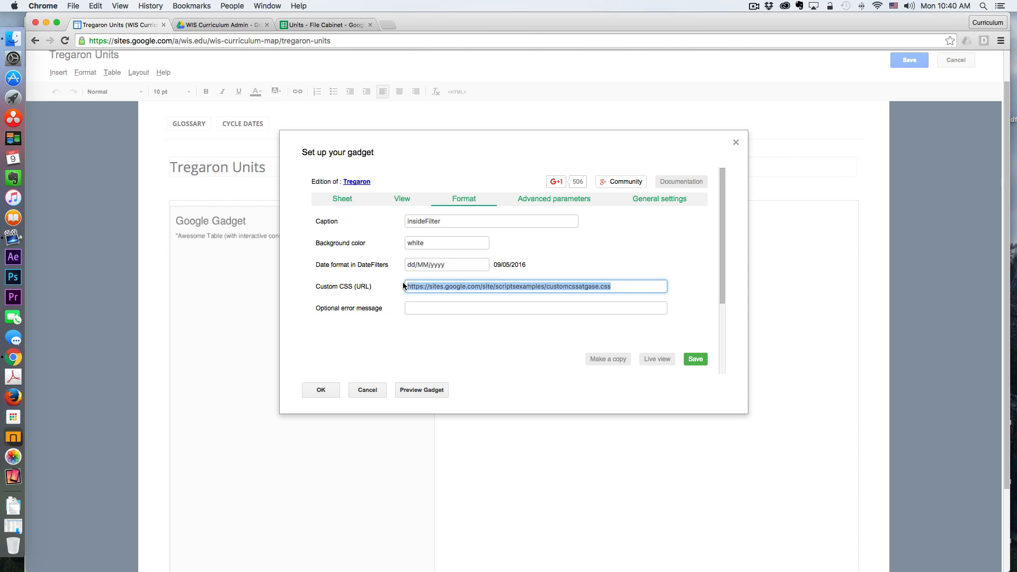
click(648, 287)
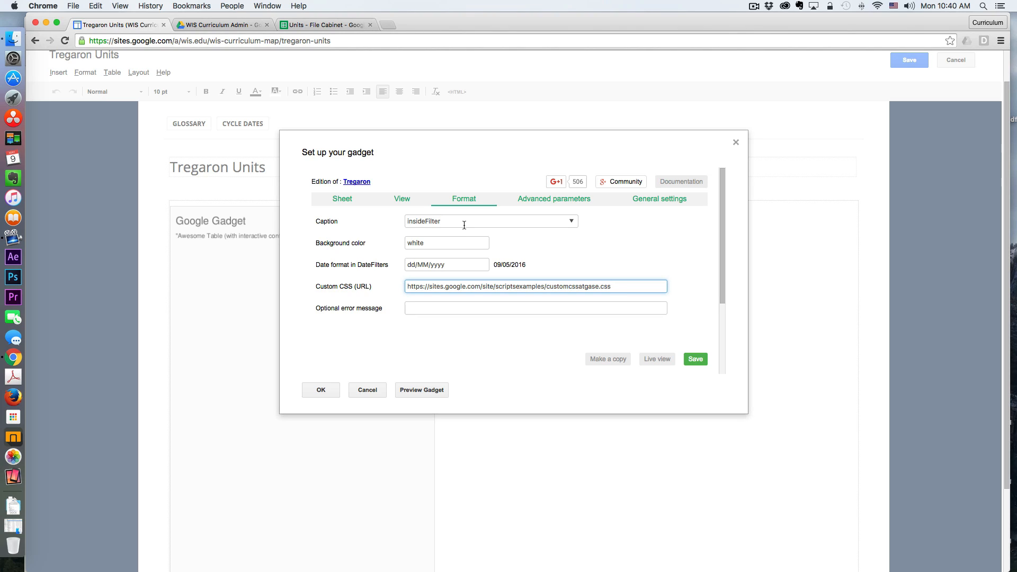
Check the gadget's advanced query, Apps Script proxy and templates range settings against the Template sheet in the spreadsheet.
click(551, 204)
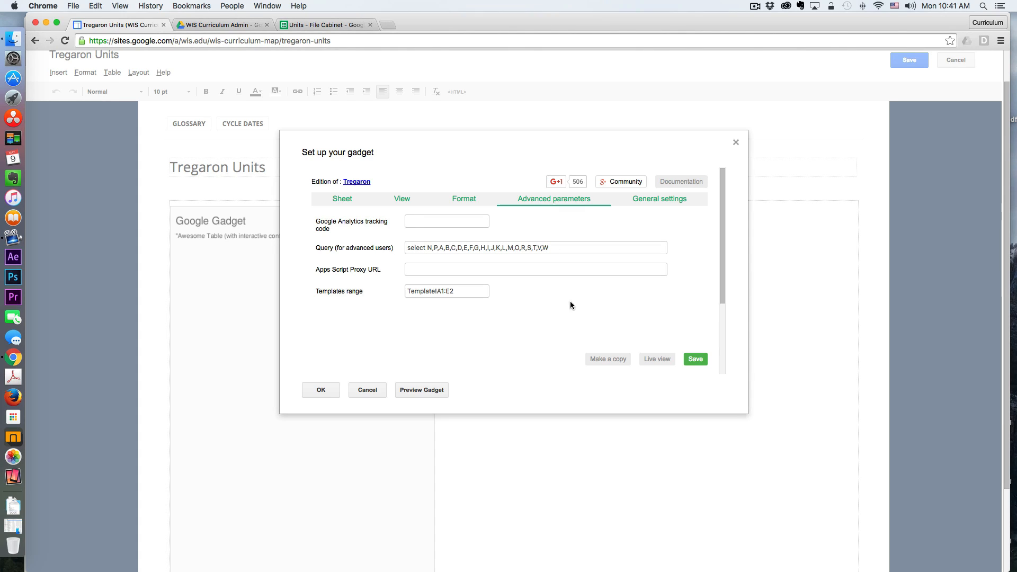
click(479, 292)
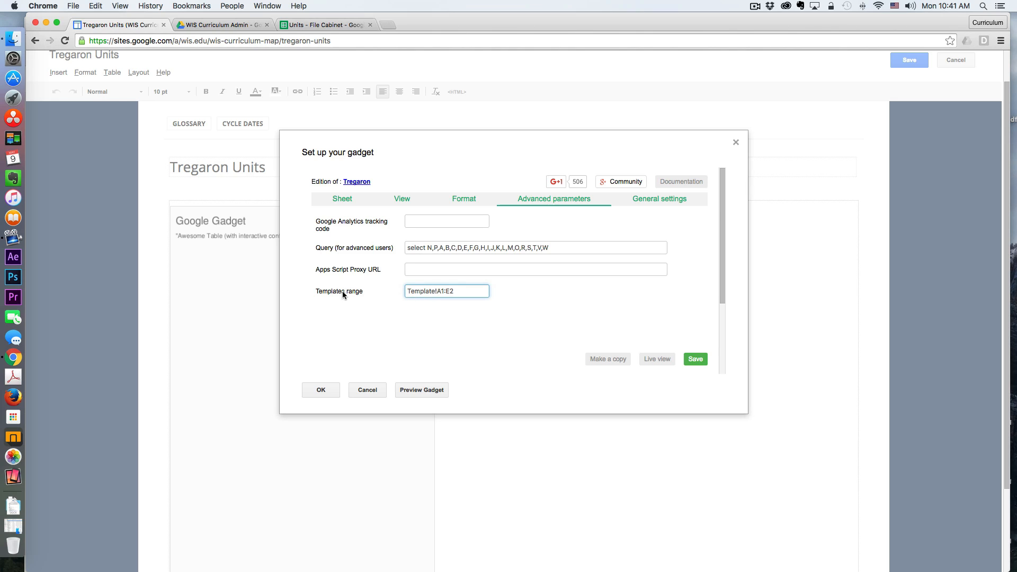
click(331, 30)
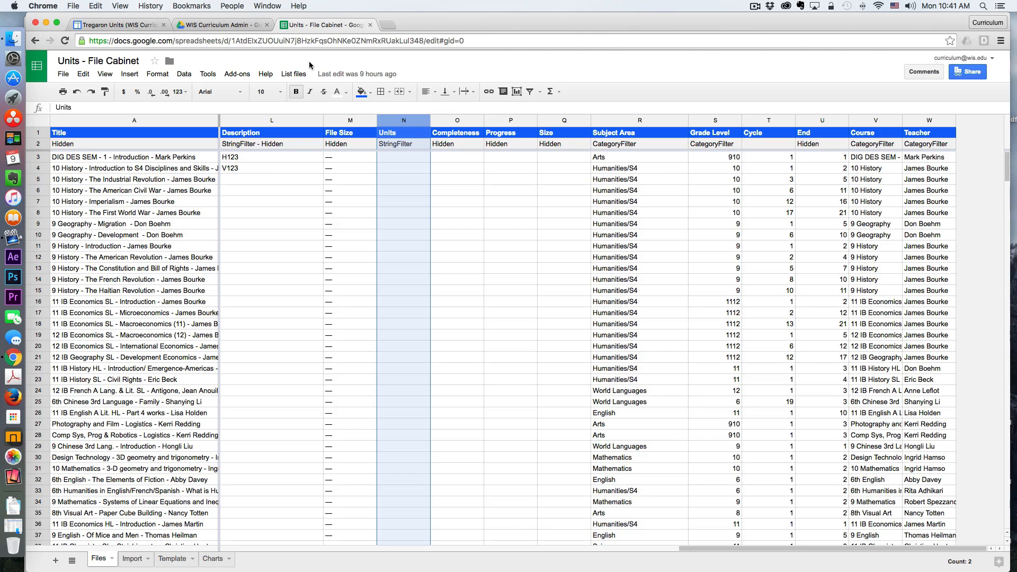
click(169, 559)
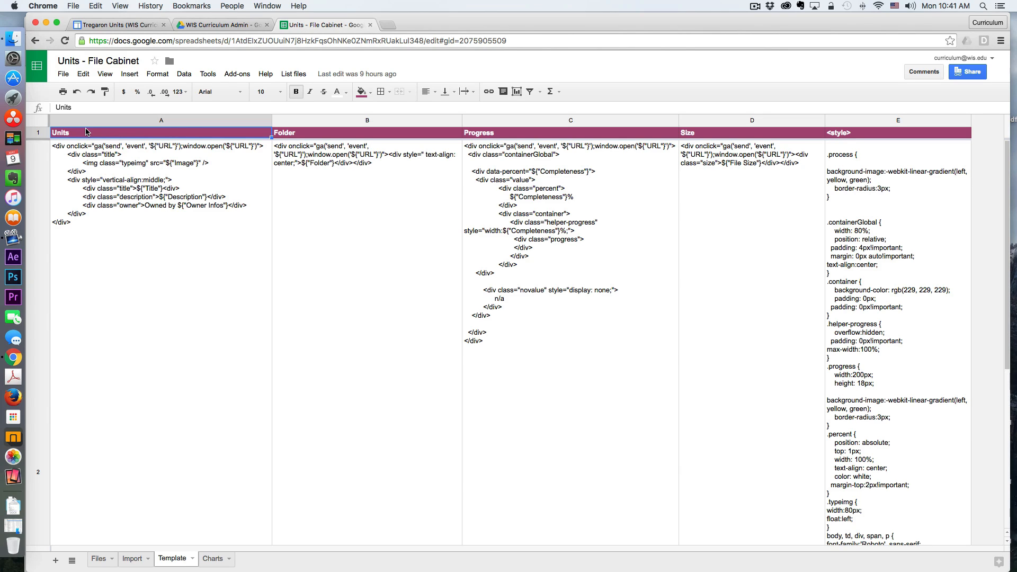
click(110, 26)
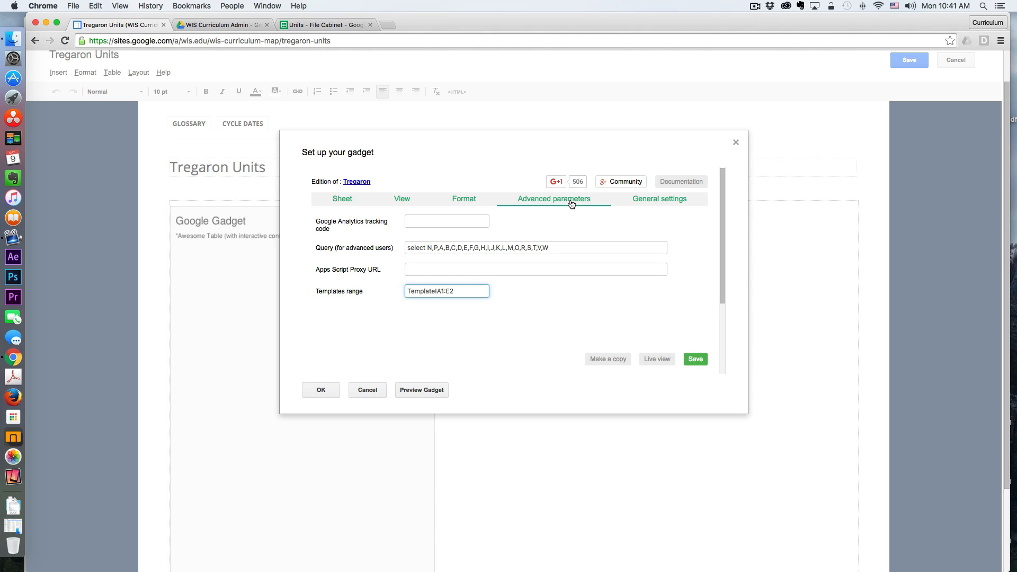
click(577, 270)
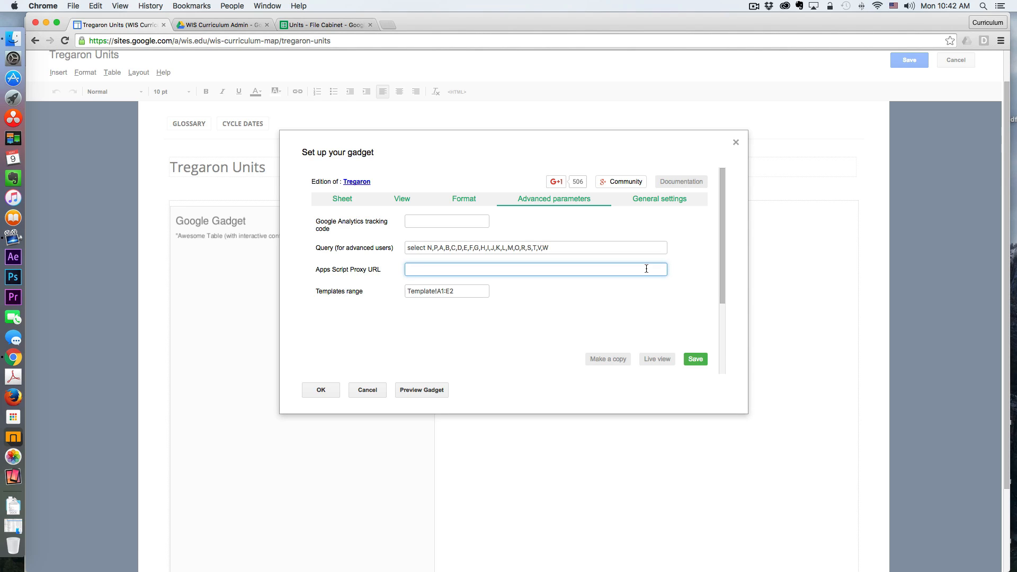
Save the gadget's settings from its general settings, close the setup dialog and save the Tregaron Units page.
click(673, 201)
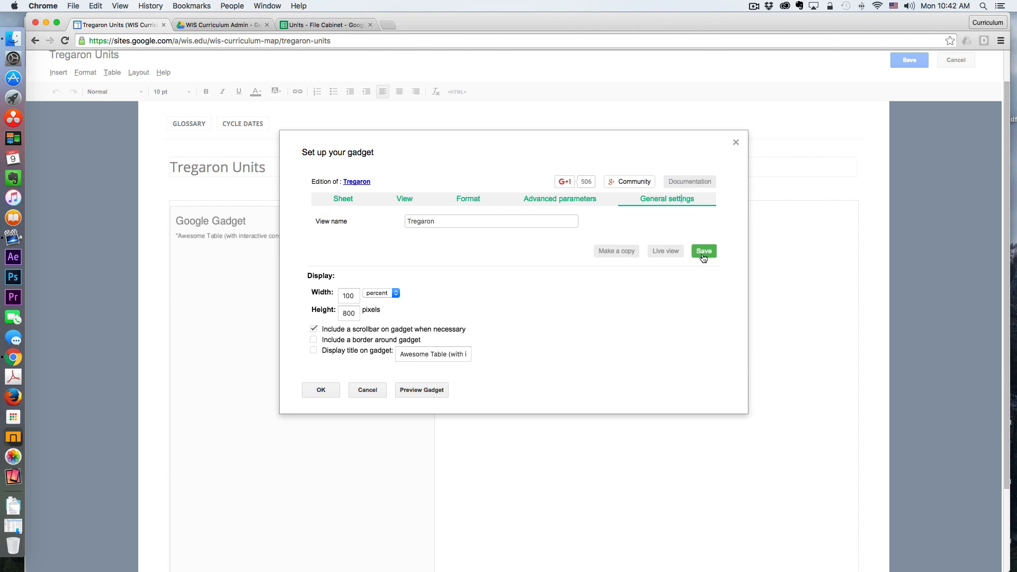
click(704, 253)
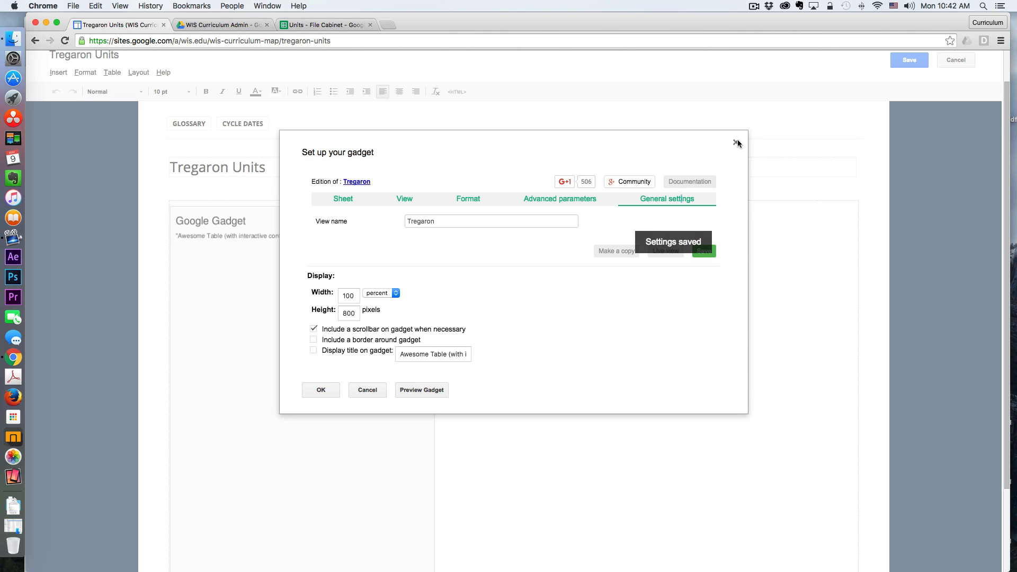
click(737, 143)
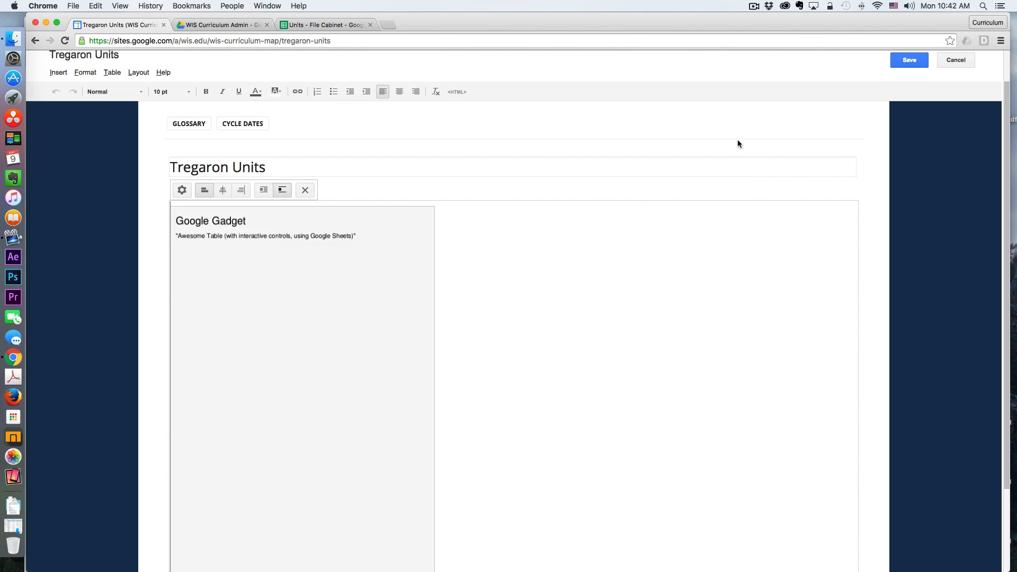
click(903, 63)
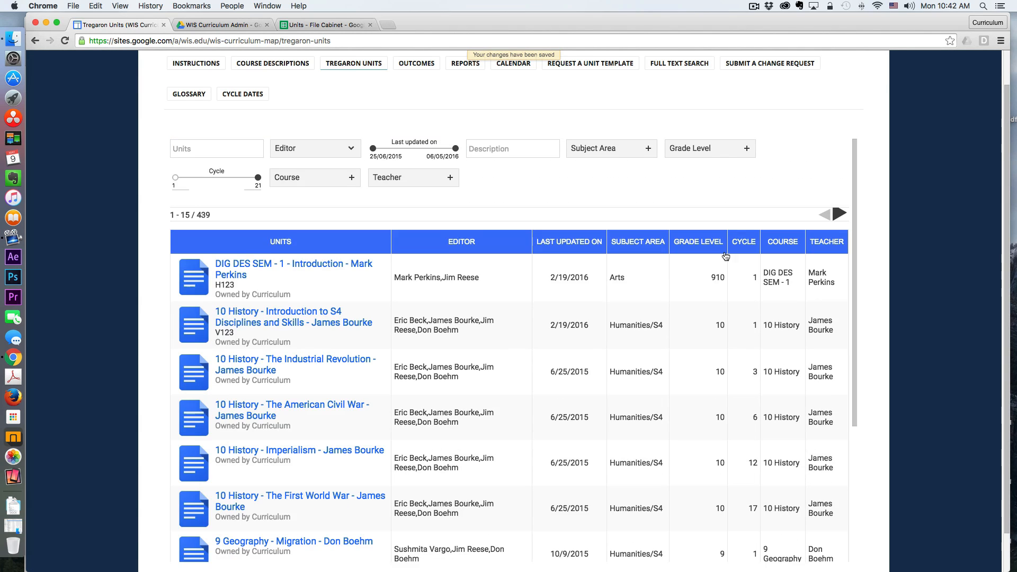
Look over the filters and unit rows of the Awesome Table on the published Tregaron Units page.
scroll(727, 284, down, 5)
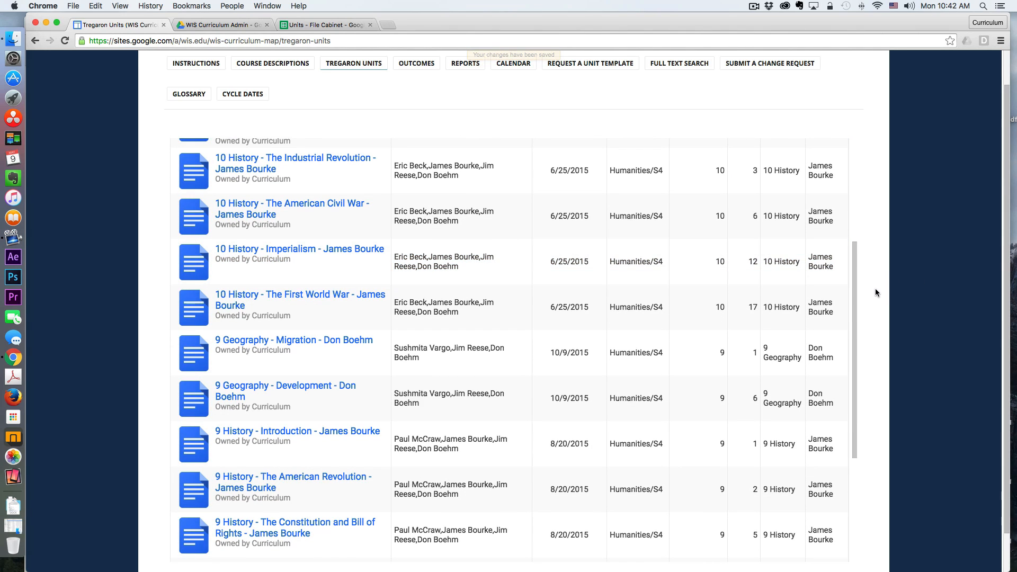
scroll(875, 289, up, 2)
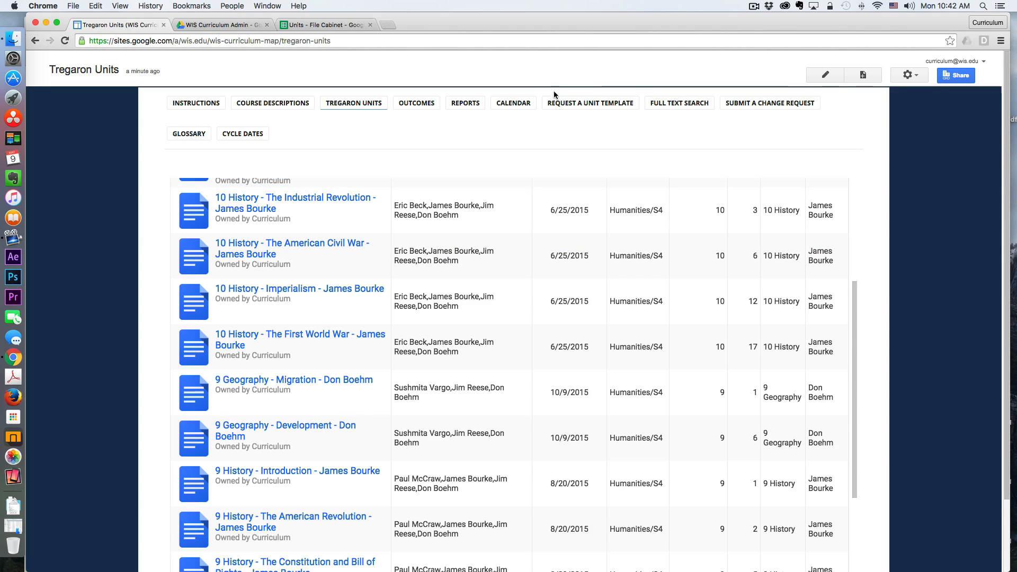
scroll(600, 173, up, 1)
scroll(654, 316, up, 5)
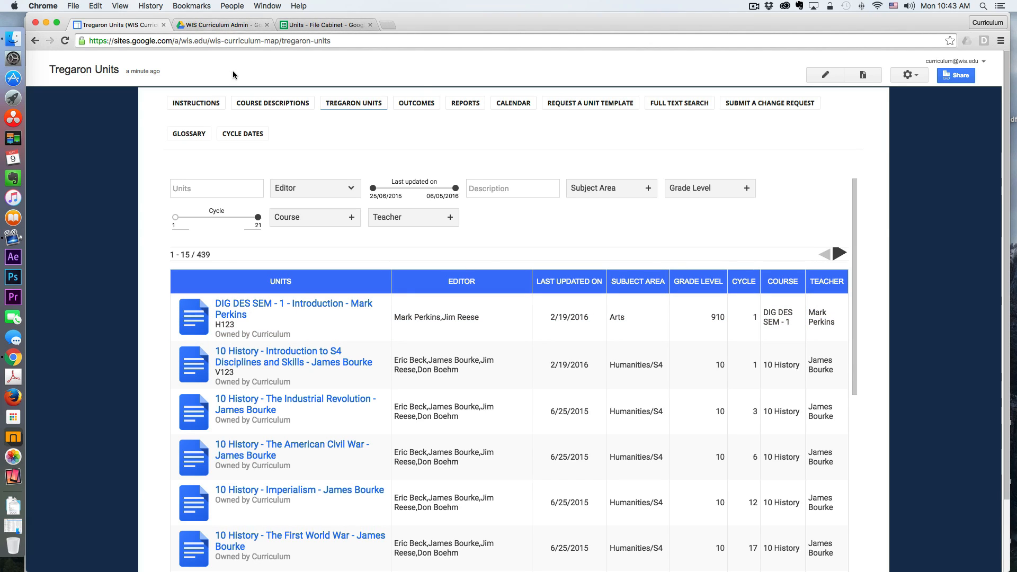
Edit the Tregaron Units page and locate Awesome Table among the featured gadgets, closing the gallery without adding it.
click(829, 74)
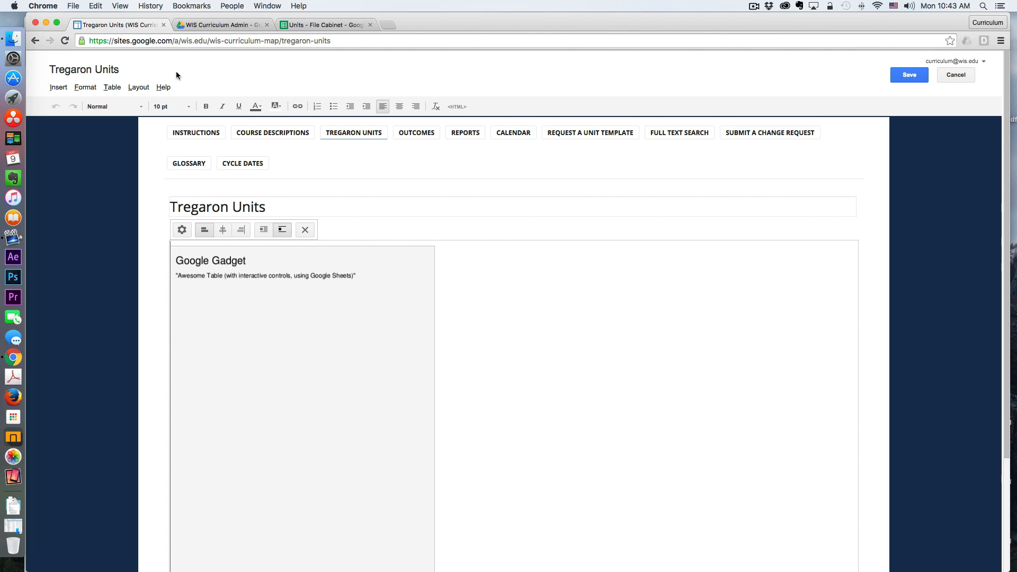
click(59, 88)
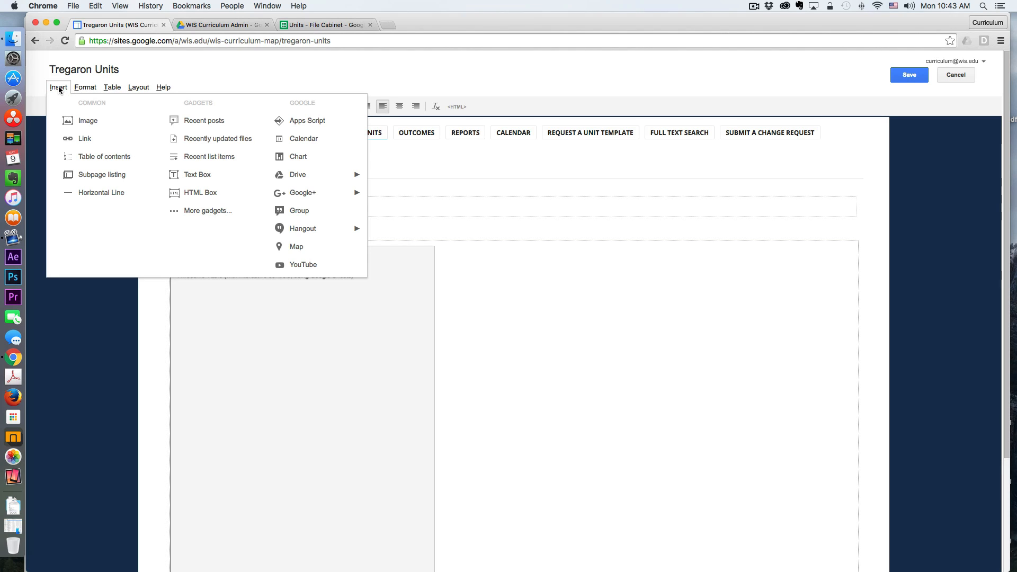
click(196, 208)
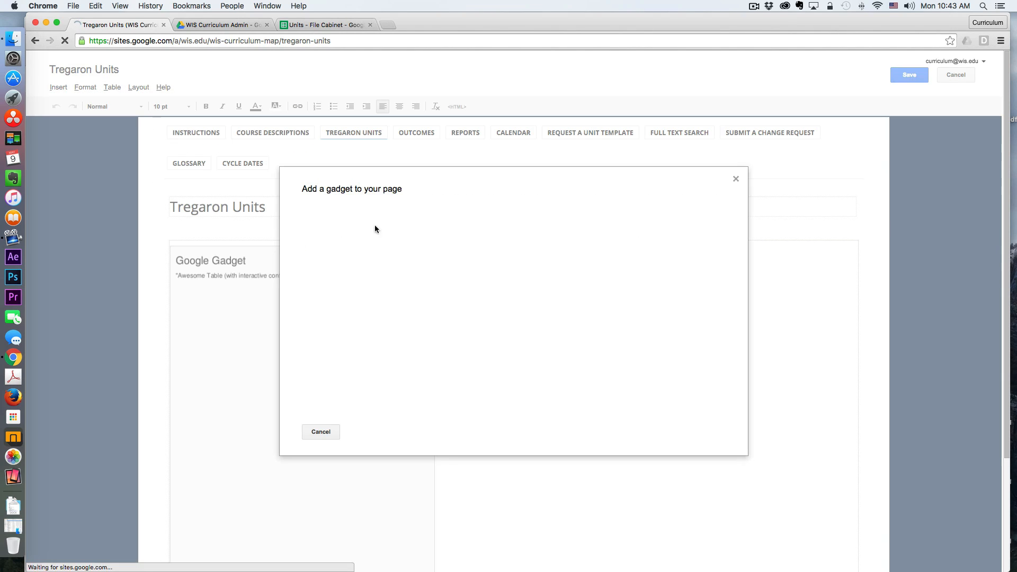
scroll(576, 300, down, 10)
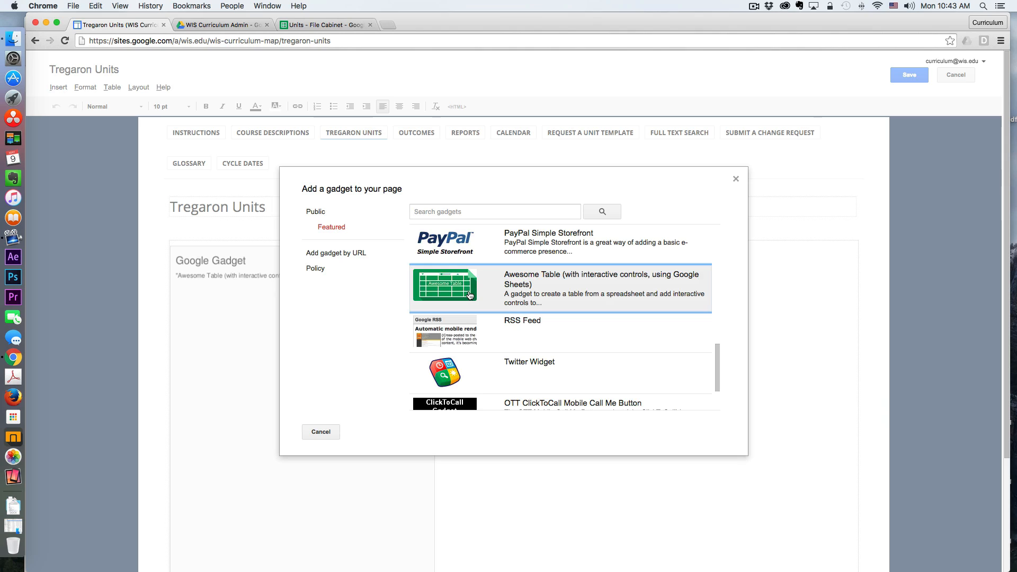
click(332, 431)
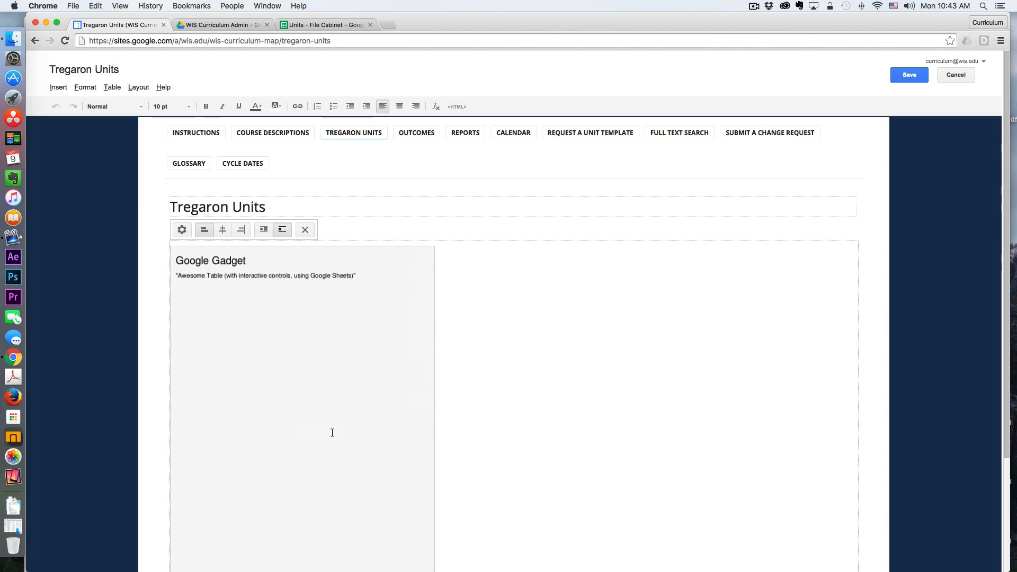